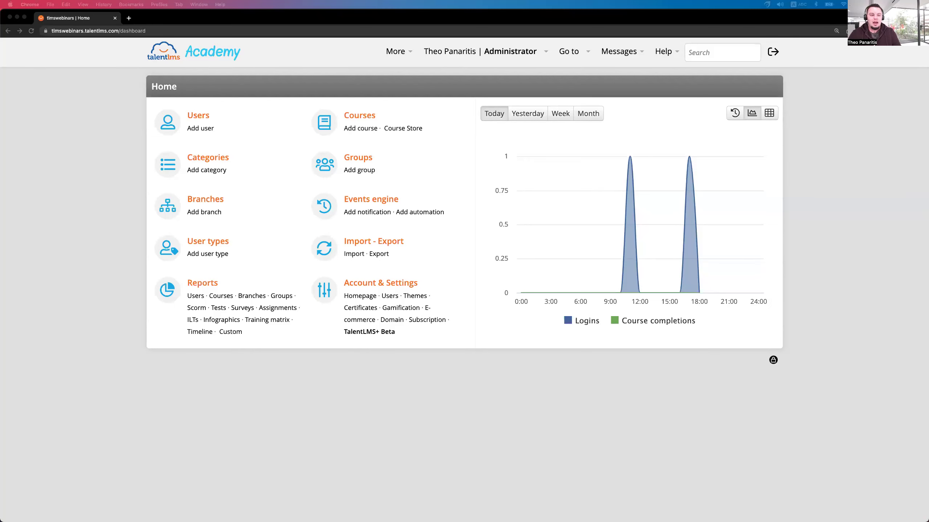
# Open the homepage editor in Account & Settings and review the homepage sections down to the options for adding sections.
pyautogui.click(390, 390)
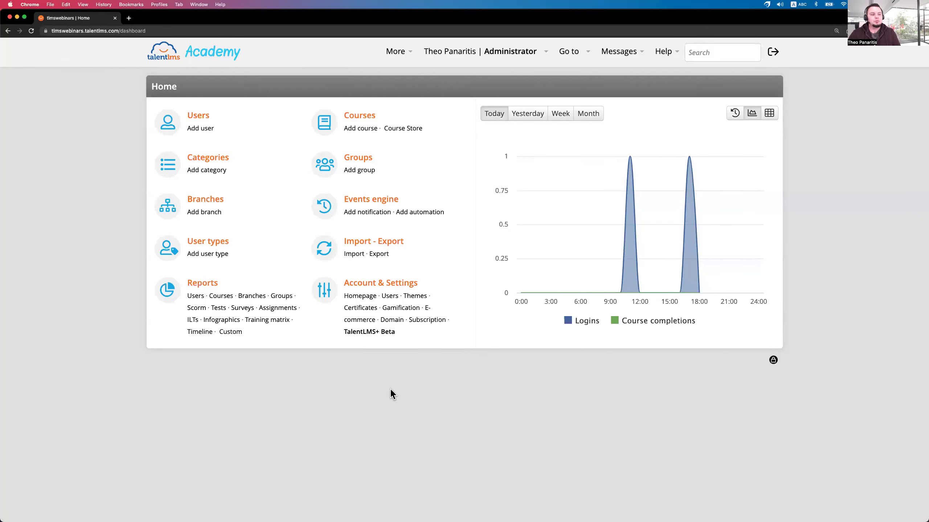
pyautogui.click(408, 287)
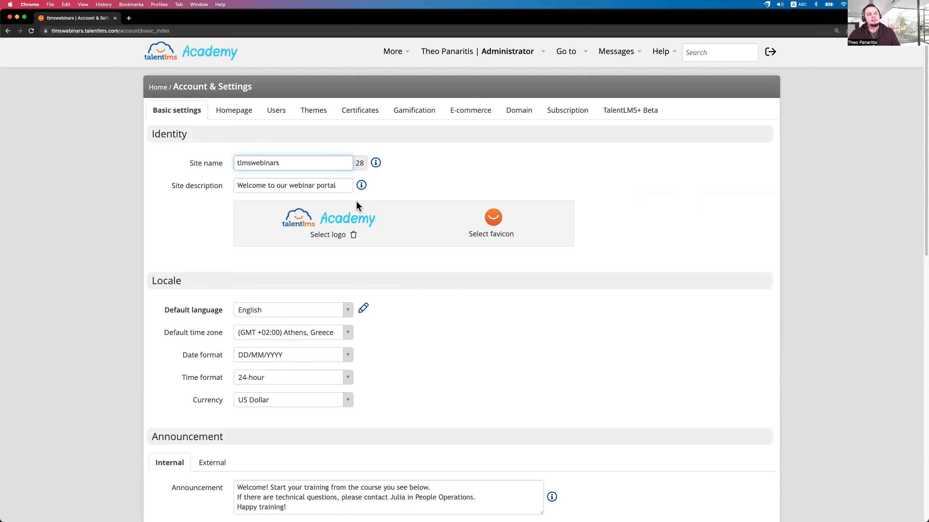
pyautogui.click(244, 120)
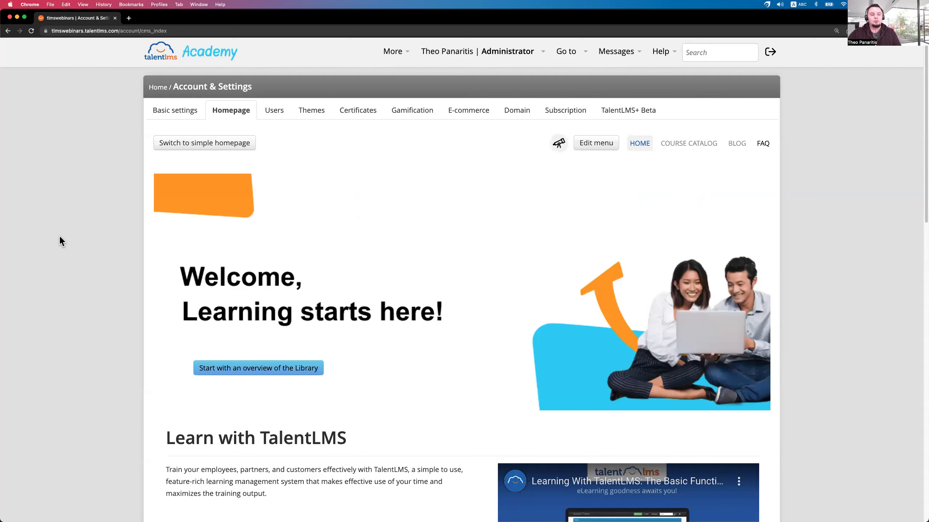
pyautogui.scroll(-5, 61, 238)
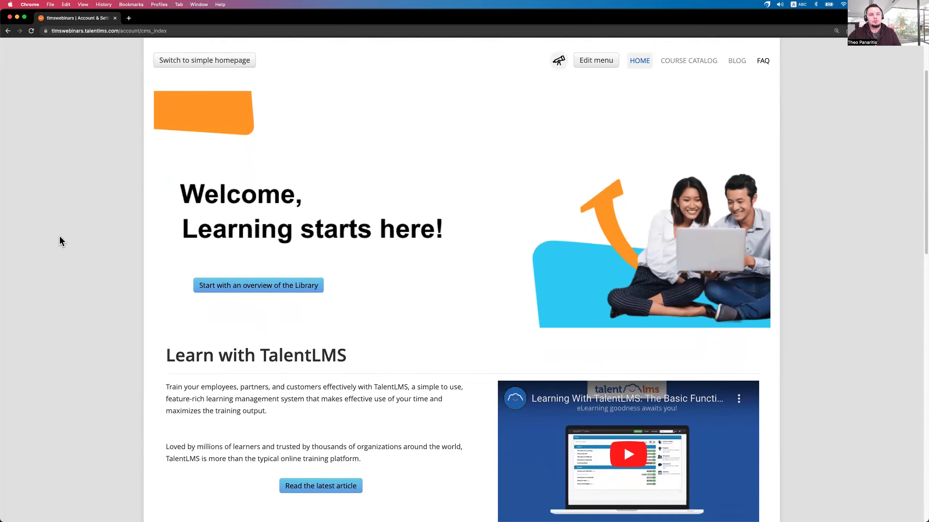
pyautogui.scroll(-10, 60, 237)
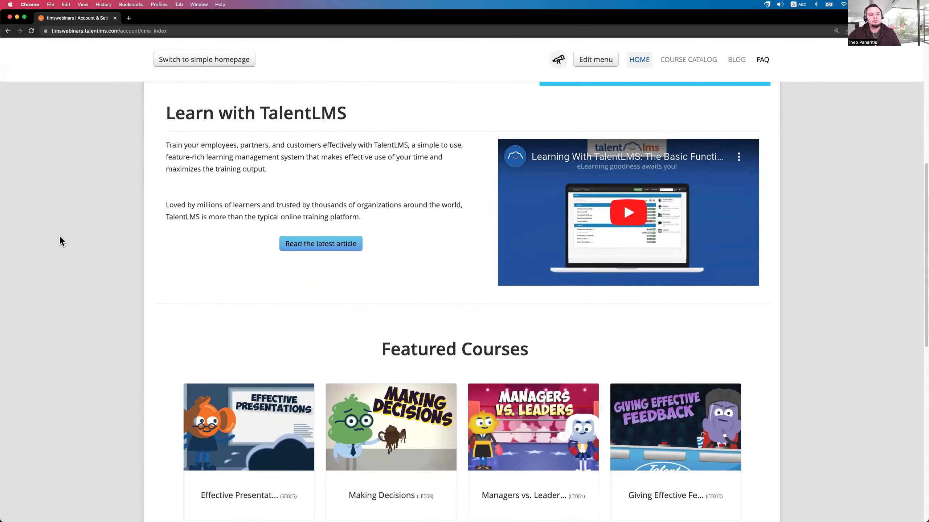
pyautogui.scroll(-12, 59, 235)
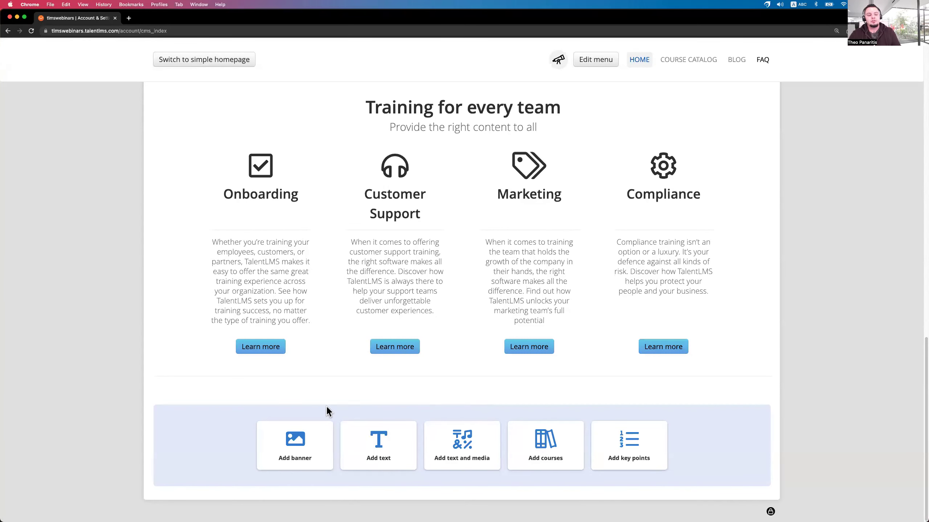
# Inspect the options for a new banner section, including the call to action, placement choices and image requirements, and close without adding it.
pyautogui.click(314, 437)
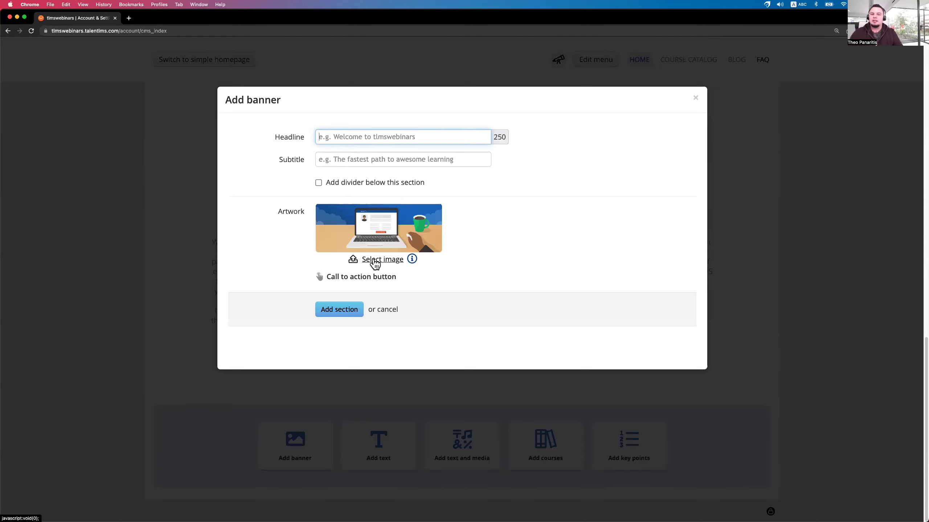
pyautogui.click(375, 278)
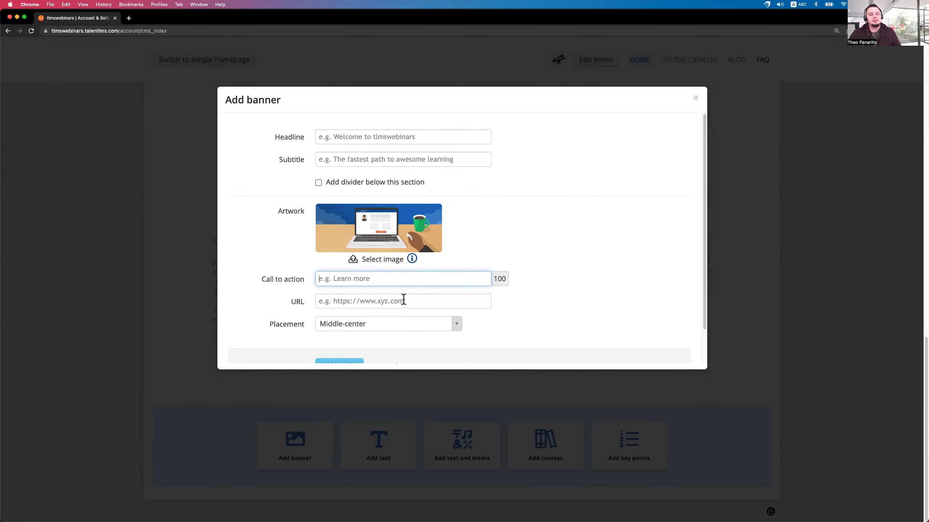
pyautogui.scroll(-2, 406, 303)
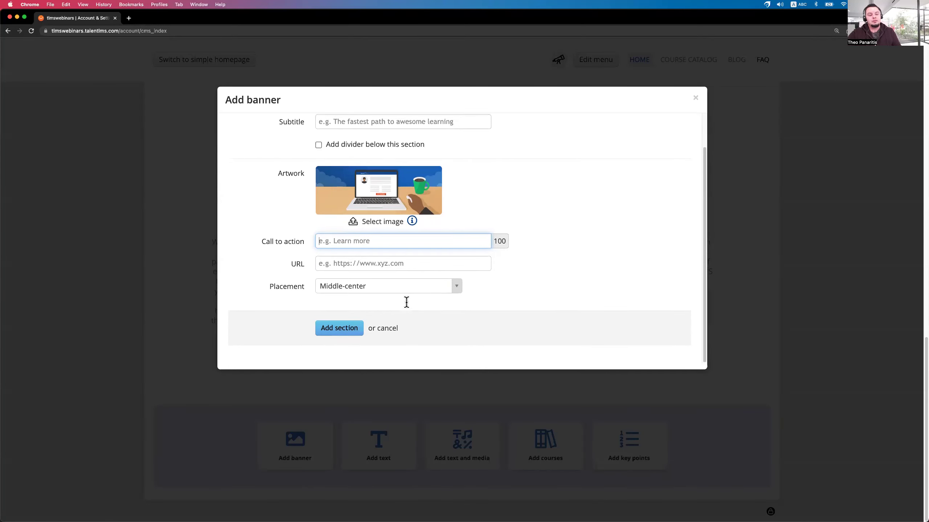
pyautogui.click(411, 292)
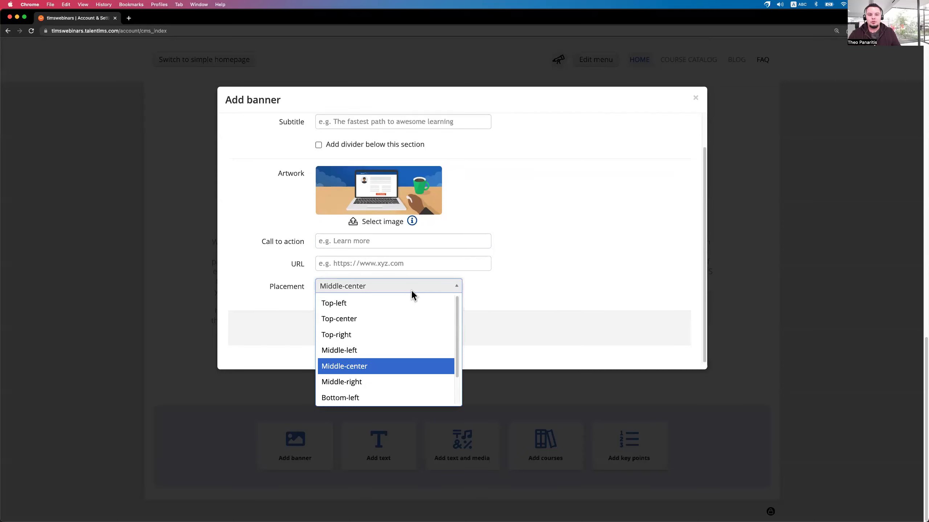
pyautogui.click(412, 293)
pyautogui.scroll(2, 412, 294)
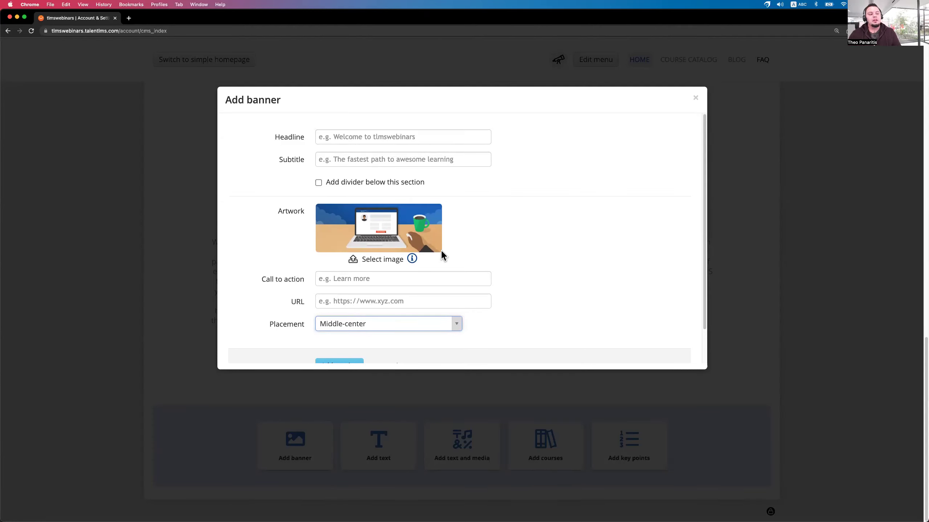
pyautogui.moveTo(413, 261)
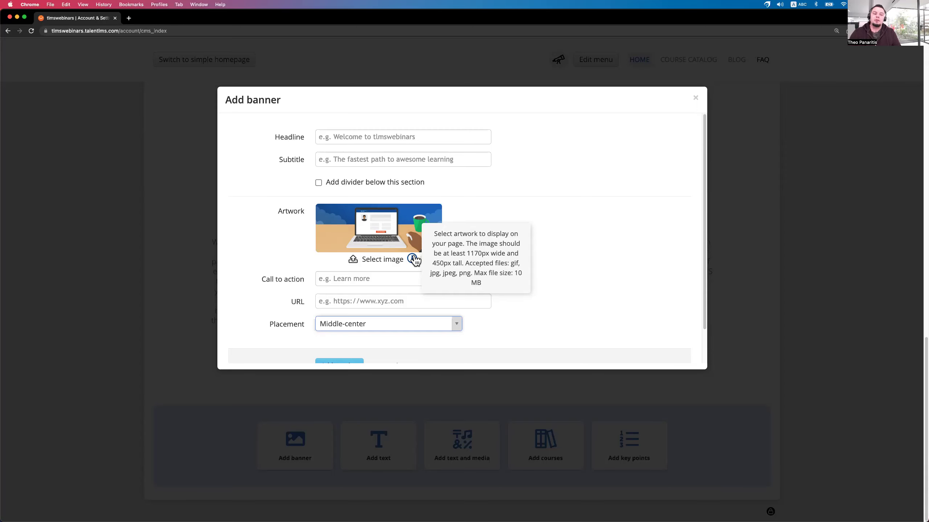
pyautogui.click(149, 238)
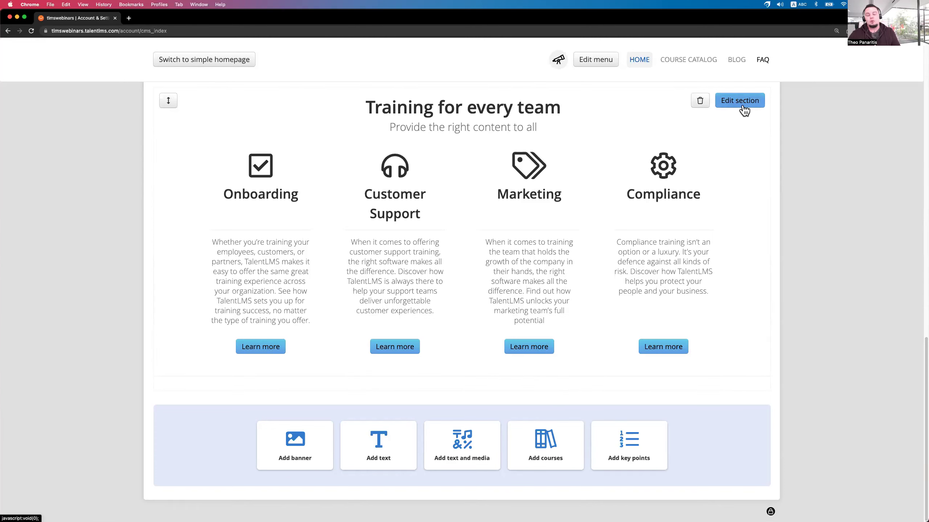
# Open the "Training for every team" key points section for editing and inspect Point A's title, icon choices and call to action button.
pyautogui.click(744, 110)
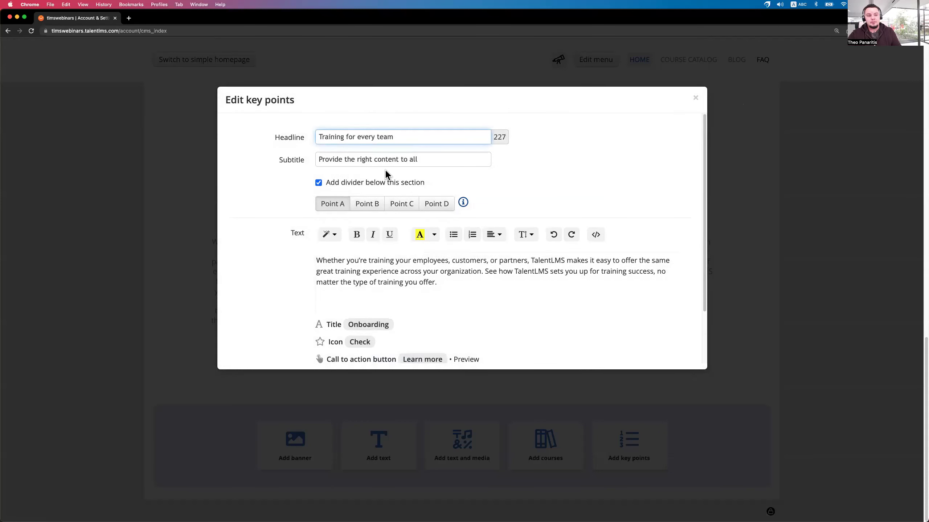
pyautogui.scroll(-3, 384, 175)
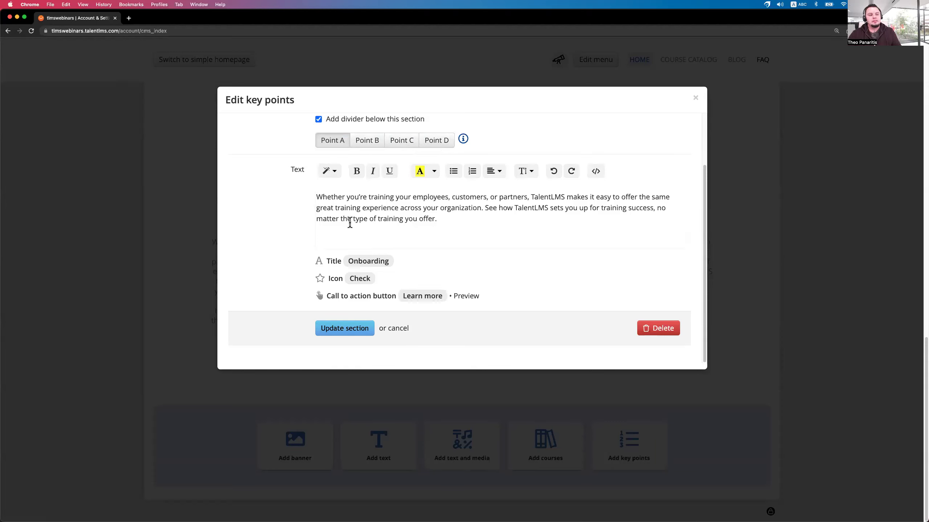
pyautogui.click(333, 261)
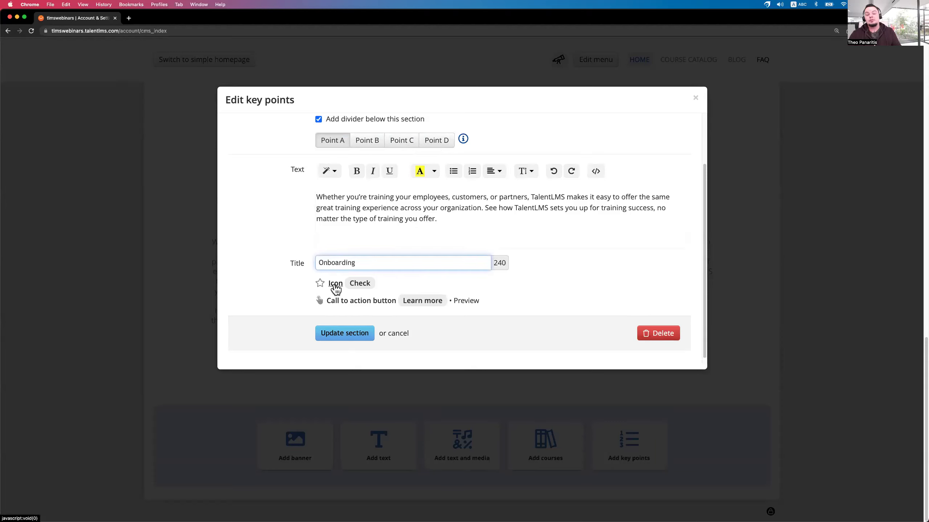
pyautogui.click(336, 285)
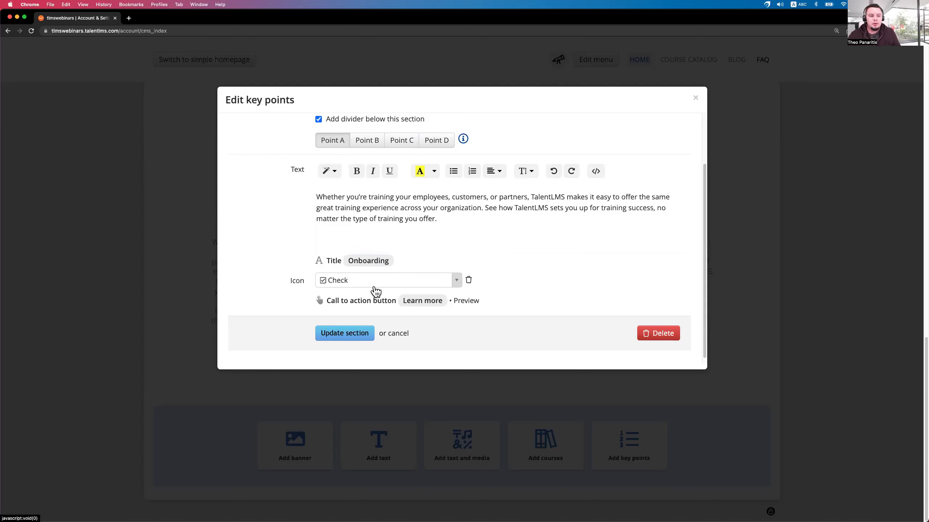
pyautogui.click(421, 280)
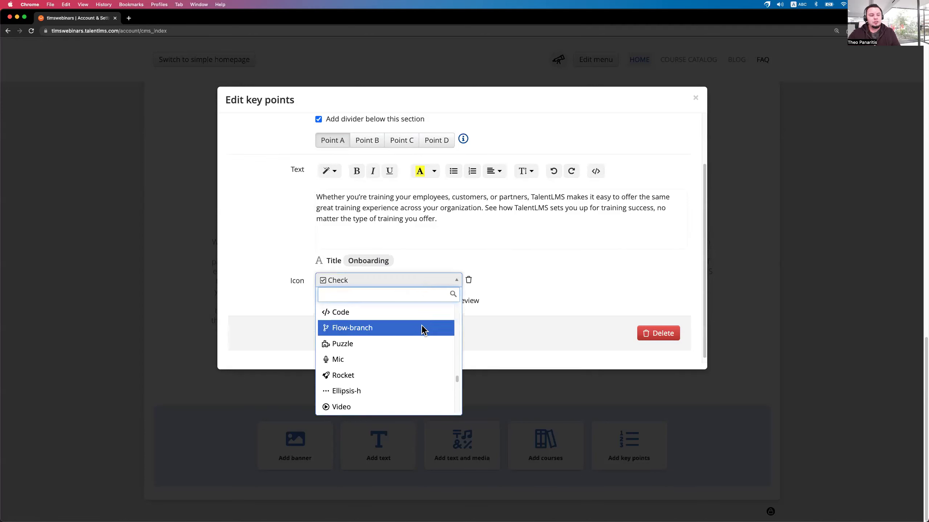
pyautogui.scroll(-5, 419, 325)
pyautogui.scroll(3, 420, 327)
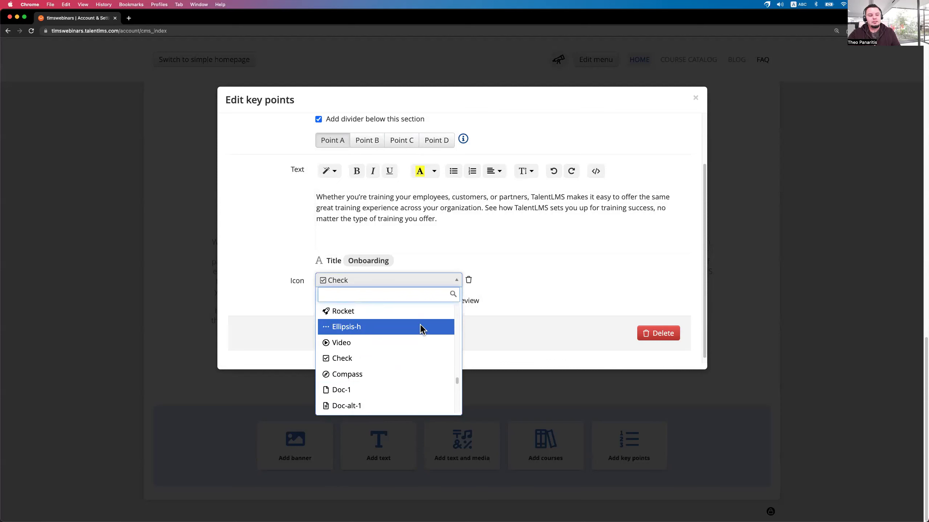
pyautogui.click(535, 306)
pyautogui.click(387, 301)
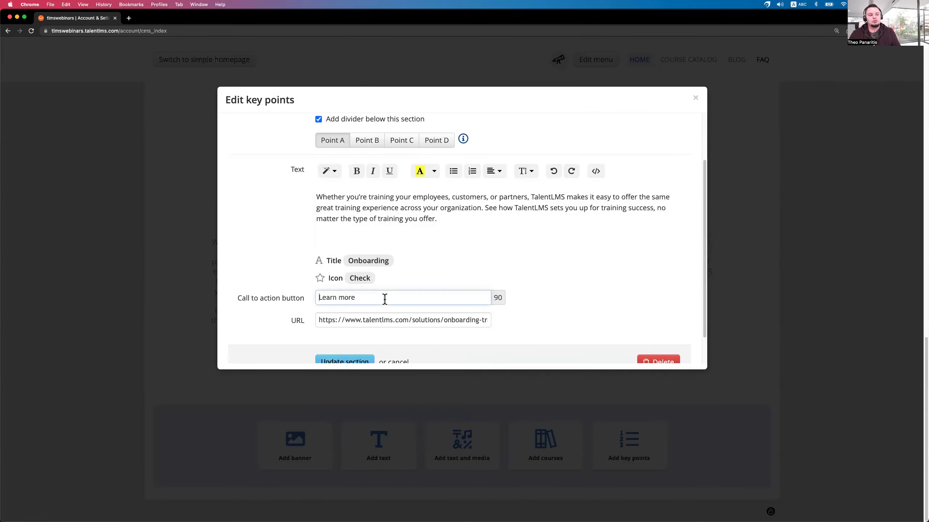
# Look through Points B, C and D of the key points section and close the editor without updating it.
pyautogui.click(361, 143)
pyautogui.click(401, 143)
pyautogui.click(432, 146)
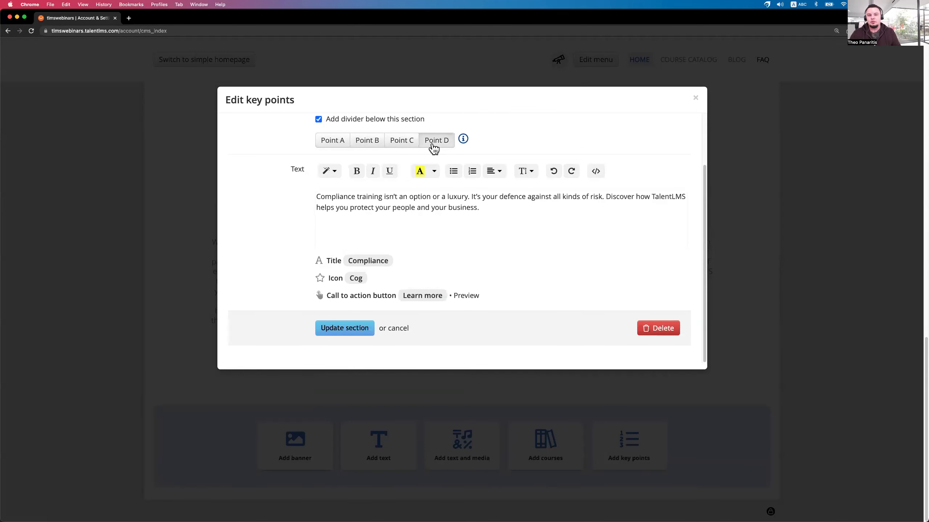
pyautogui.click(122, 271)
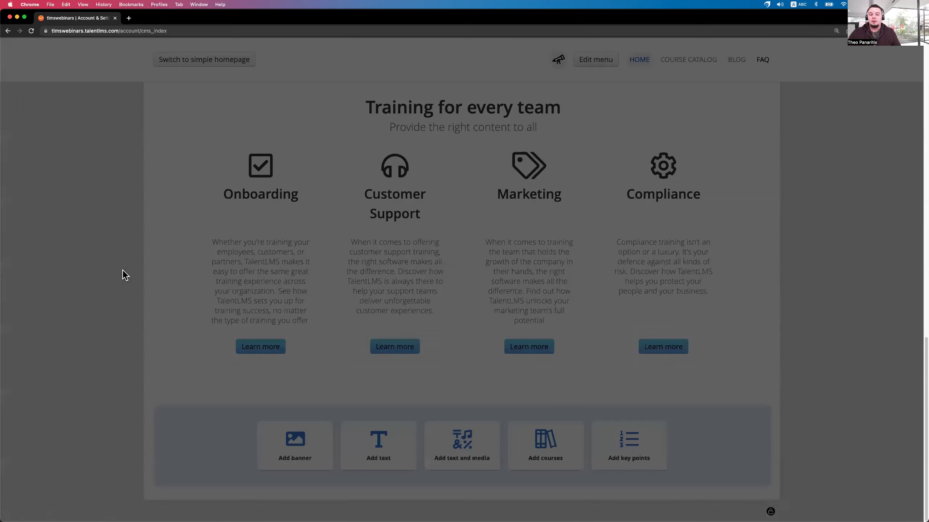
# Open the homepage menu for editing, view the options for adding a link, and cancel the new link.
pyautogui.scroll(15, 124, 272)
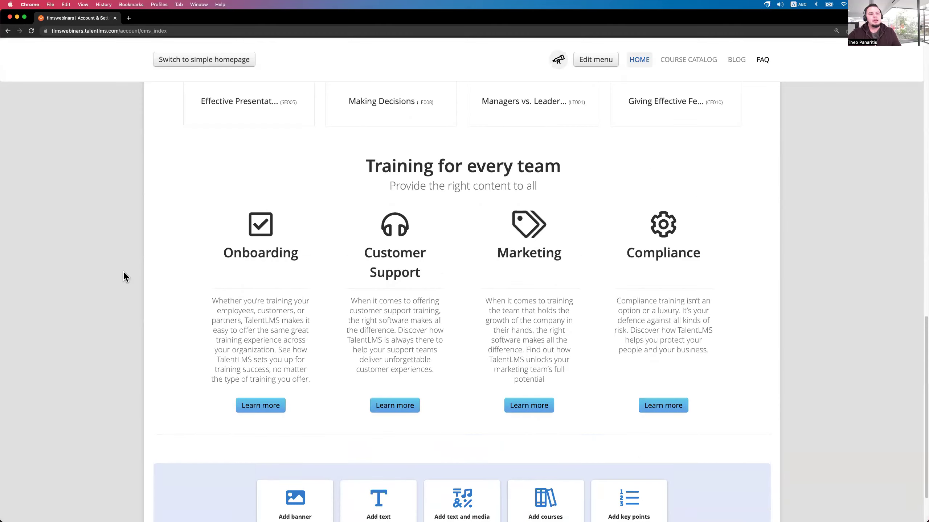
pyautogui.scroll(3, 123, 271)
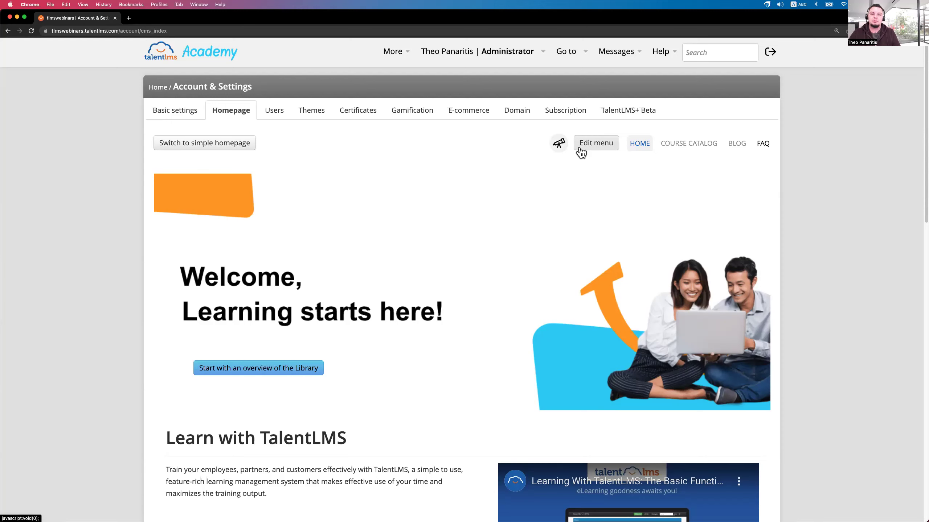
pyautogui.click(591, 145)
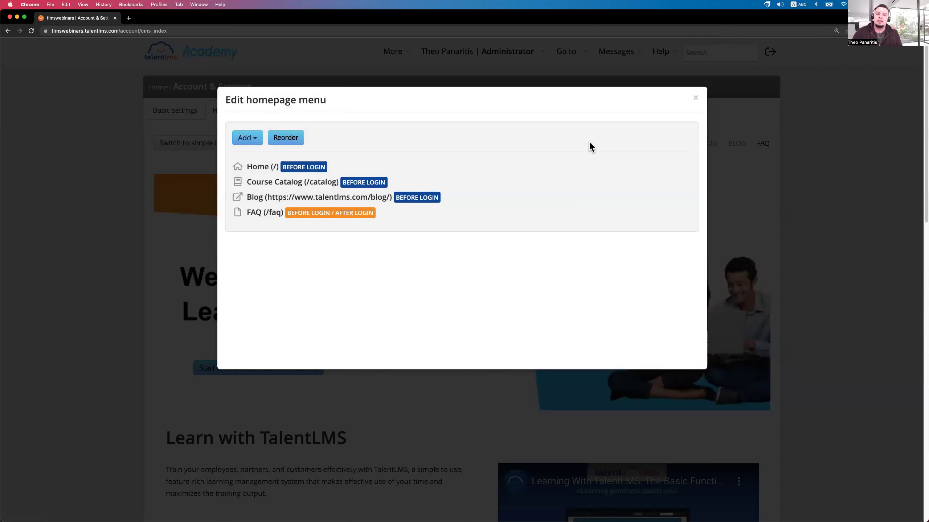
pyautogui.click(253, 143)
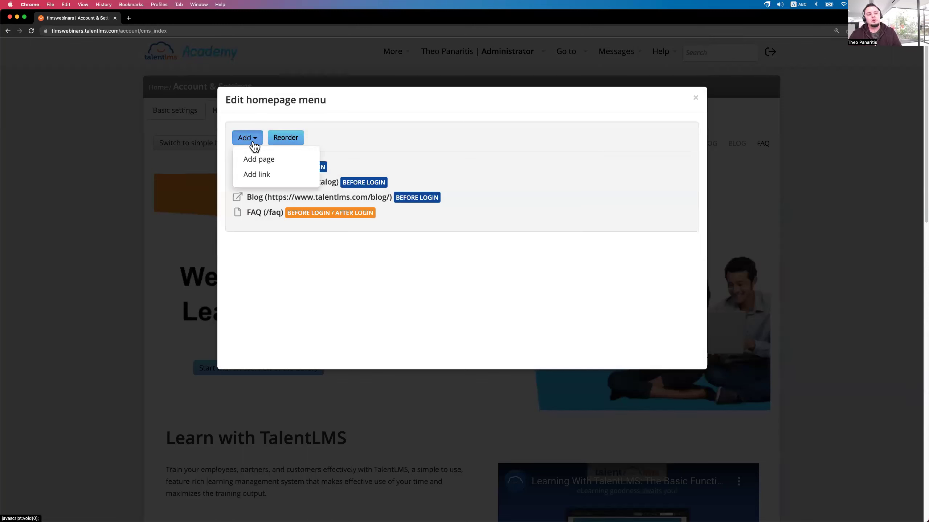
pyautogui.click(262, 175)
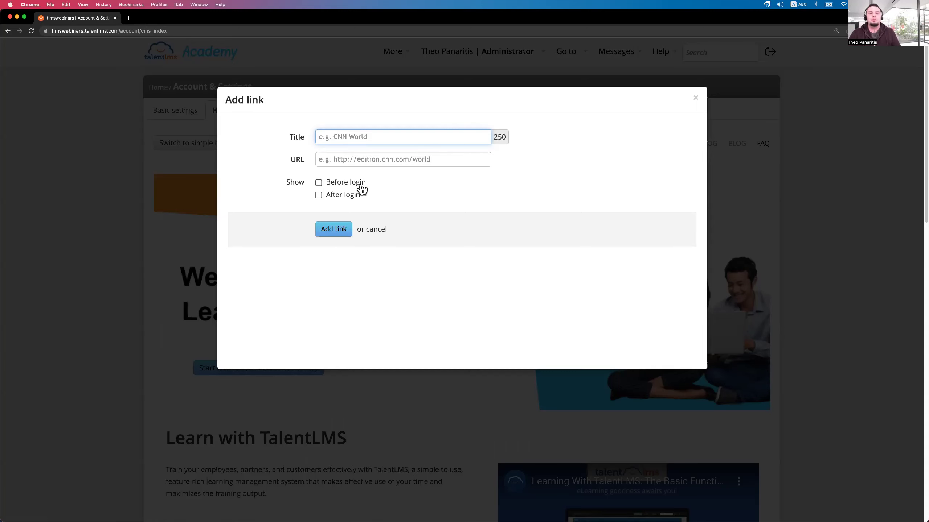
pyautogui.click(384, 230)
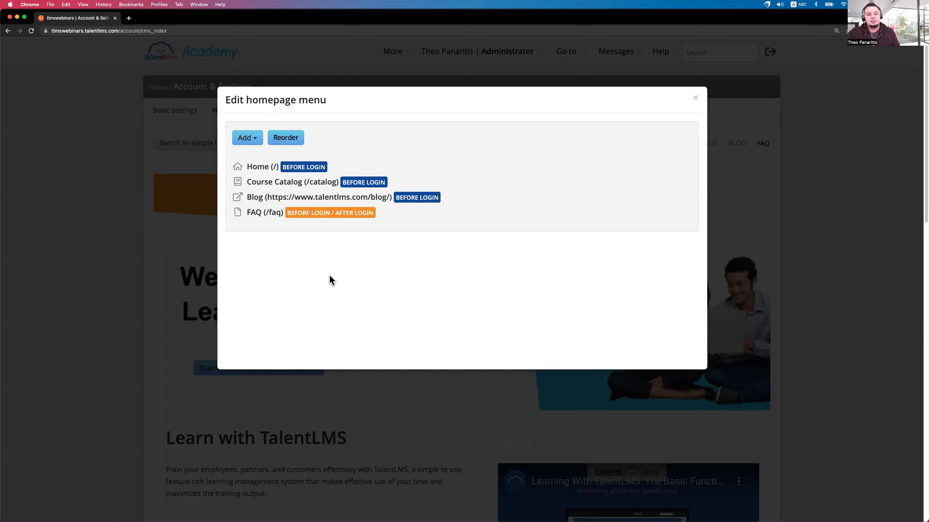
# Save the FAQ page's menu entry with display both before and after login, and close the homepage menu editor.
pyautogui.click(258, 143)
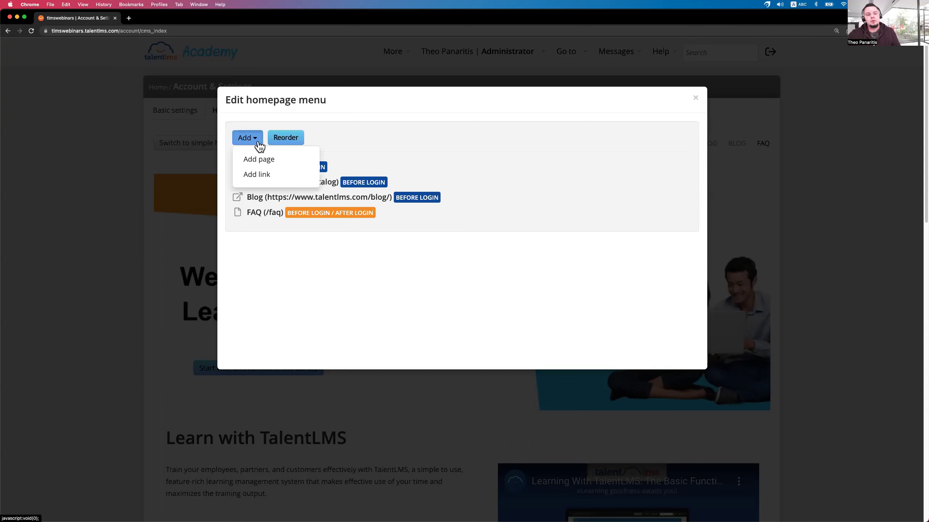
pyautogui.click(341, 230)
pyautogui.click(389, 213)
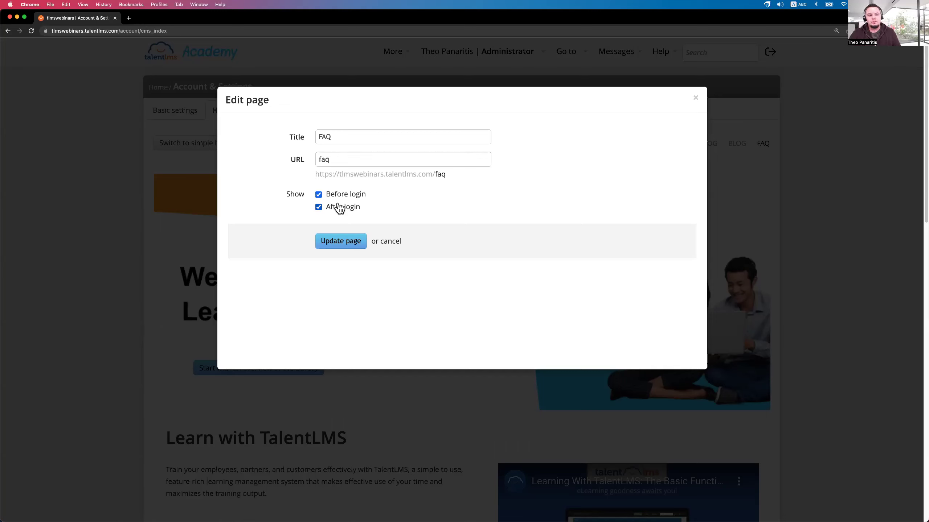
pyautogui.click(334, 248)
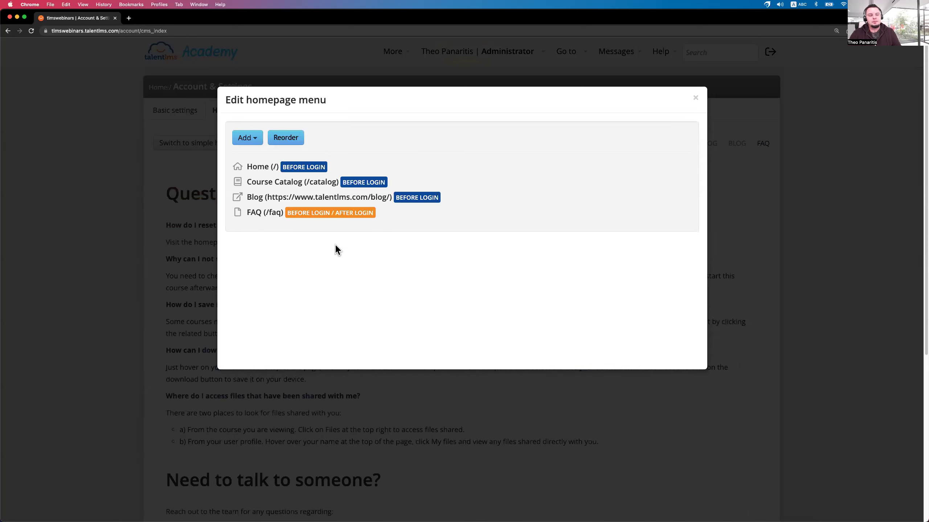
pyautogui.click(697, 98)
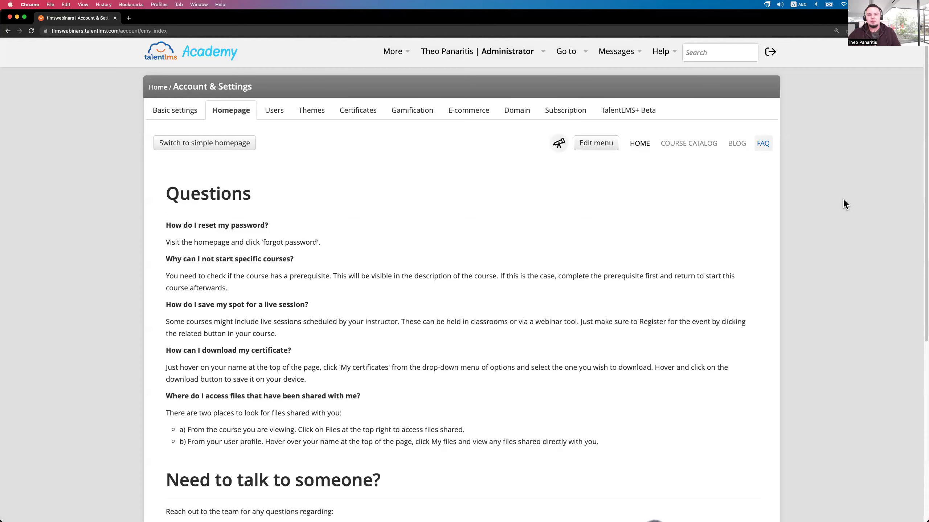
# Open the FAQ page's "Need to talk to someone?" section for editing and review its text and call to action button.
pyautogui.scroll(-8, 838, 203)
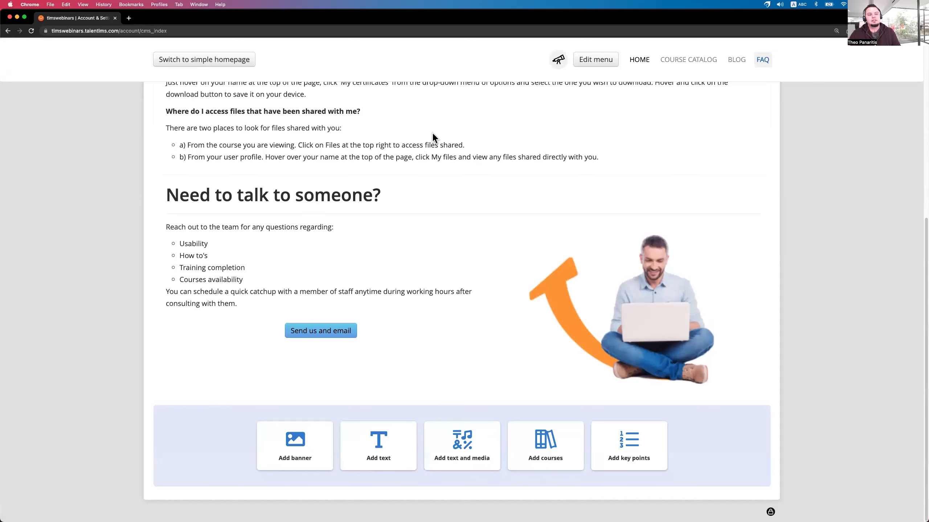
pyautogui.moveTo(449, 285)
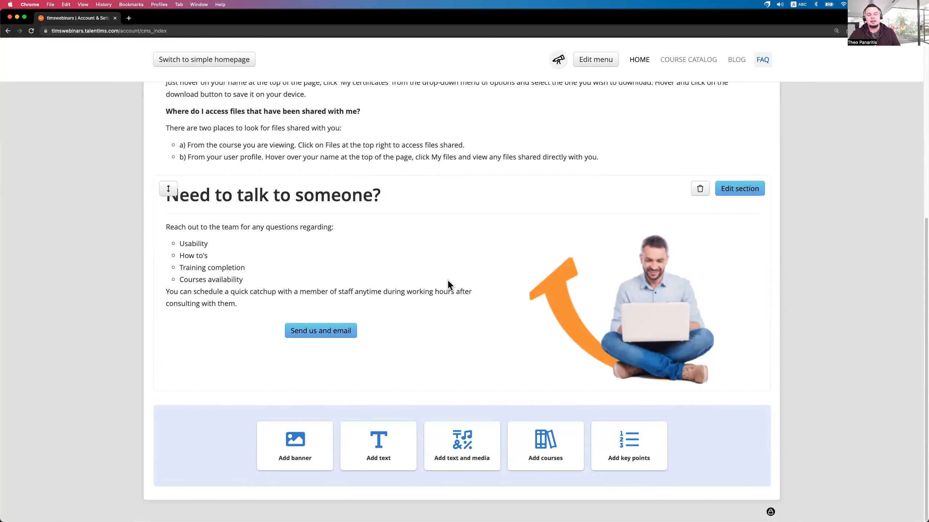
pyautogui.click(753, 190)
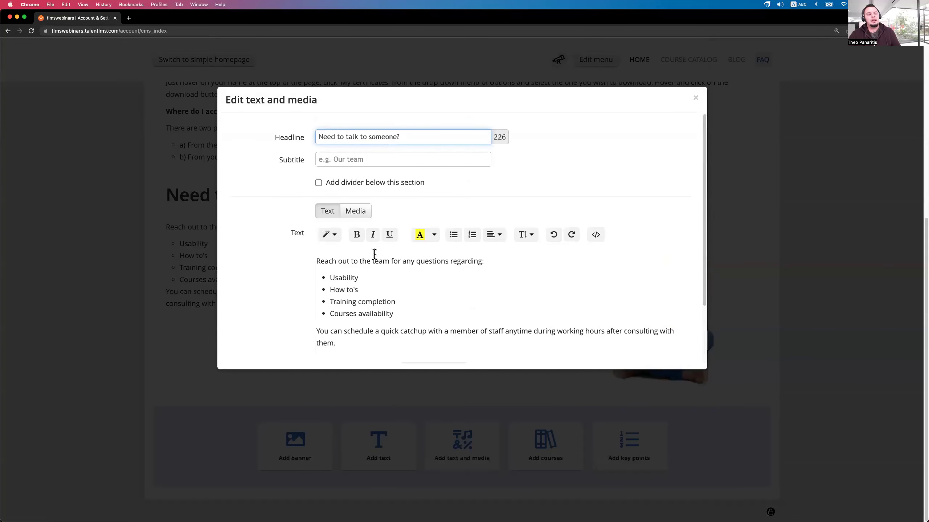
pyautogui.scroll(-3, 372, 281)
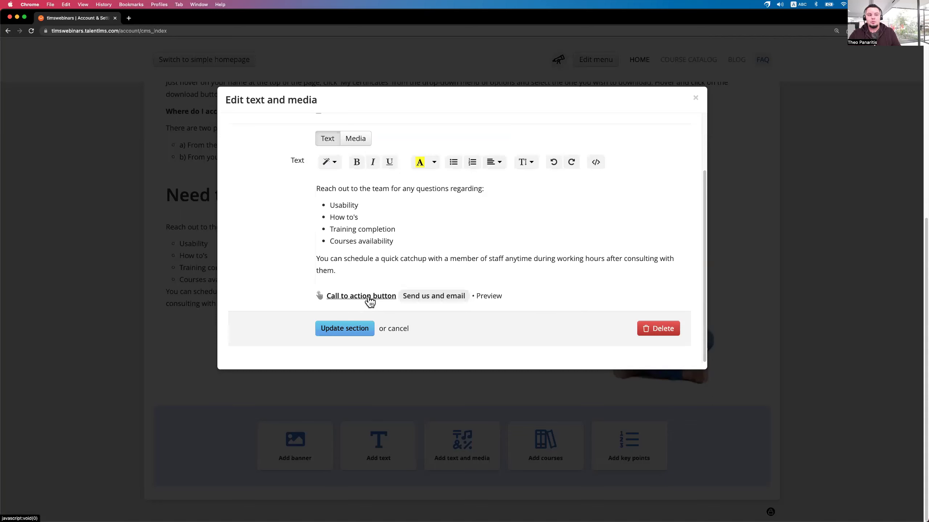
# Review the section's media types, switch the image source from upload to URL, and update the section.
pyautogui.click(355, 140)
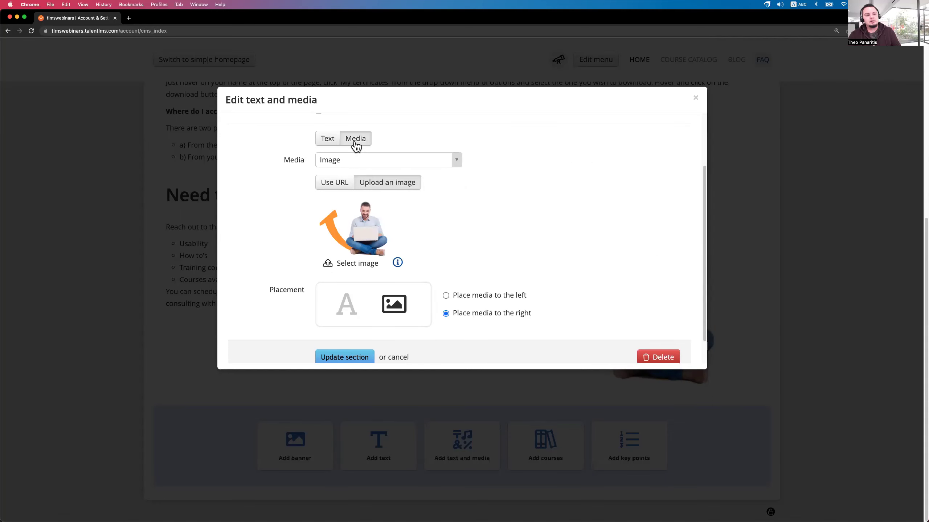
pyautogui.click(364, 158)
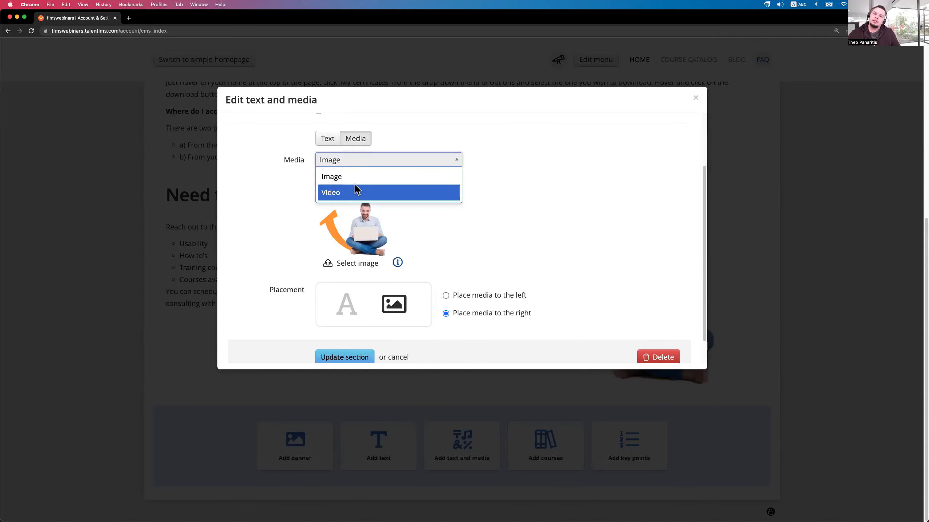
pyautogui.click(494, 161)
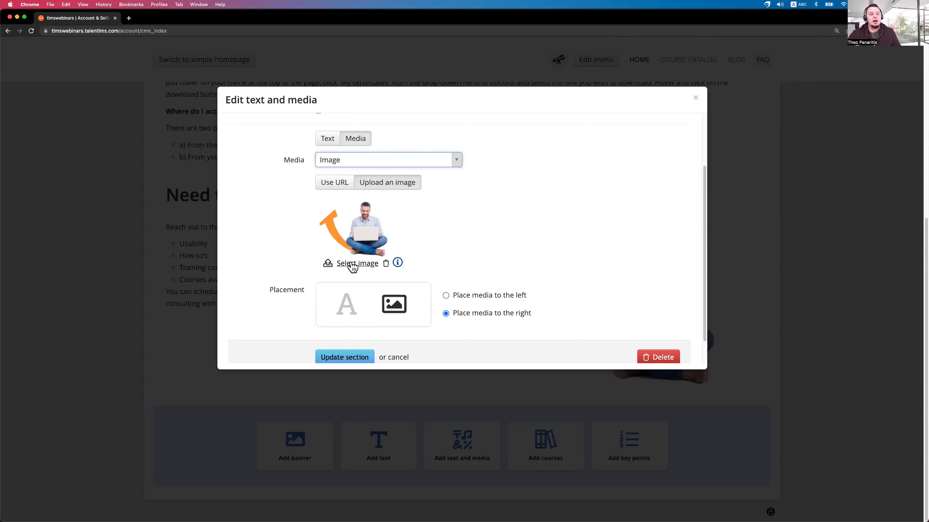
pyautogui.click(343, 183)
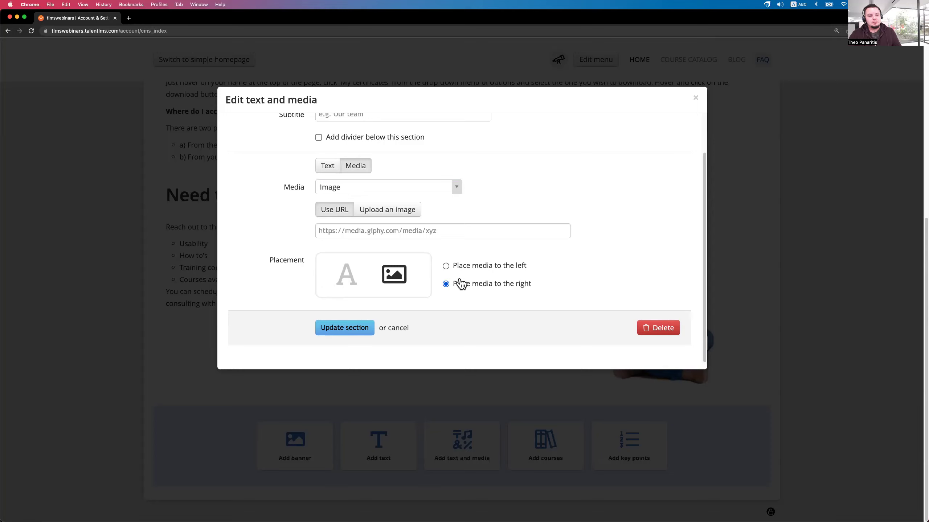
pyautogui.click(357, 327)
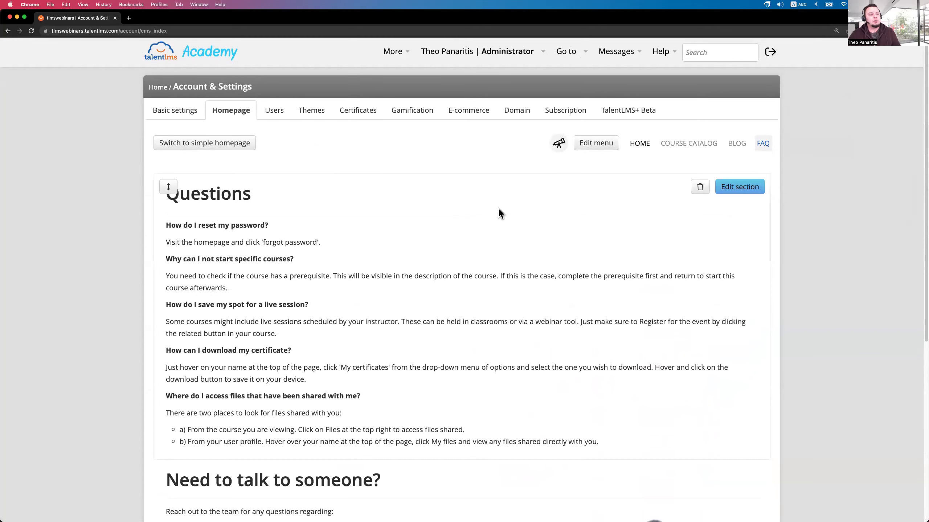
# Preview the FAQ page as visitors see it, view the previewed homepage, and return to the homepage settings.
pyautogui.click(559, 145)
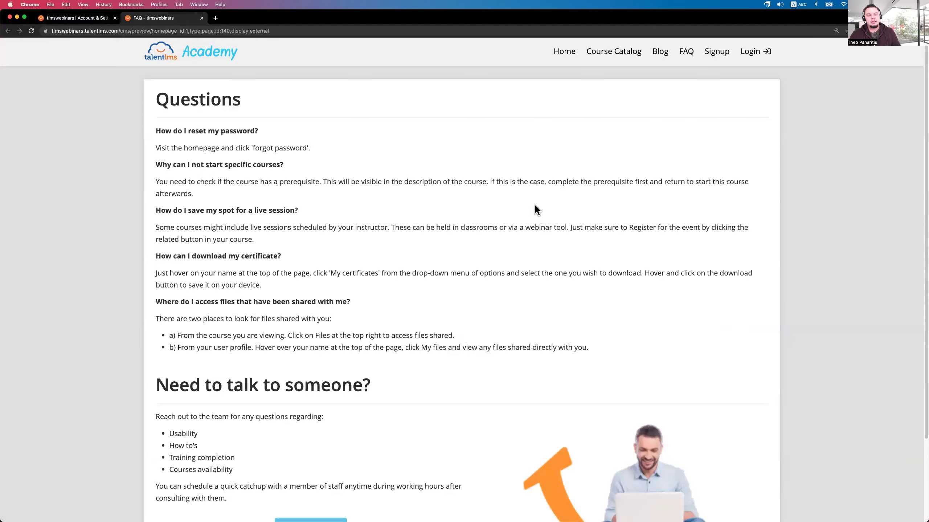
pyautogui.click(215, 64)
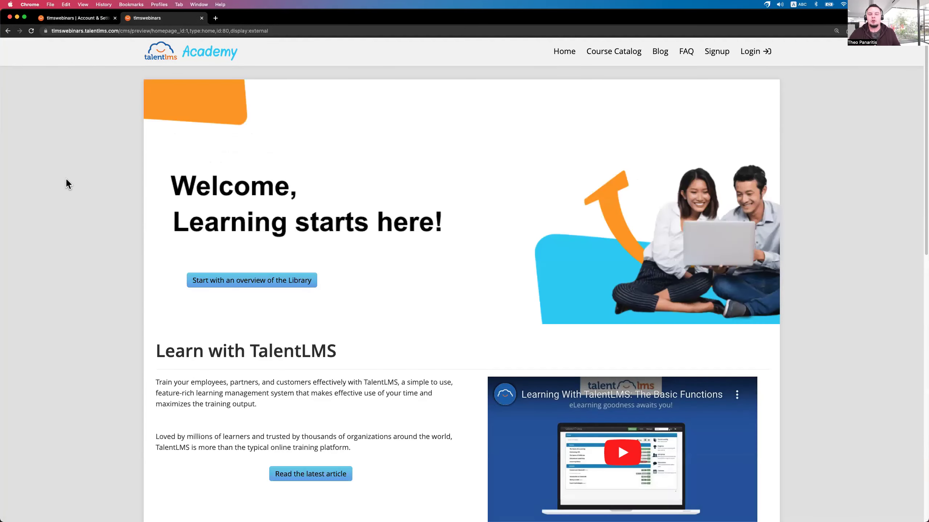
pyautogui.click(71, 22)
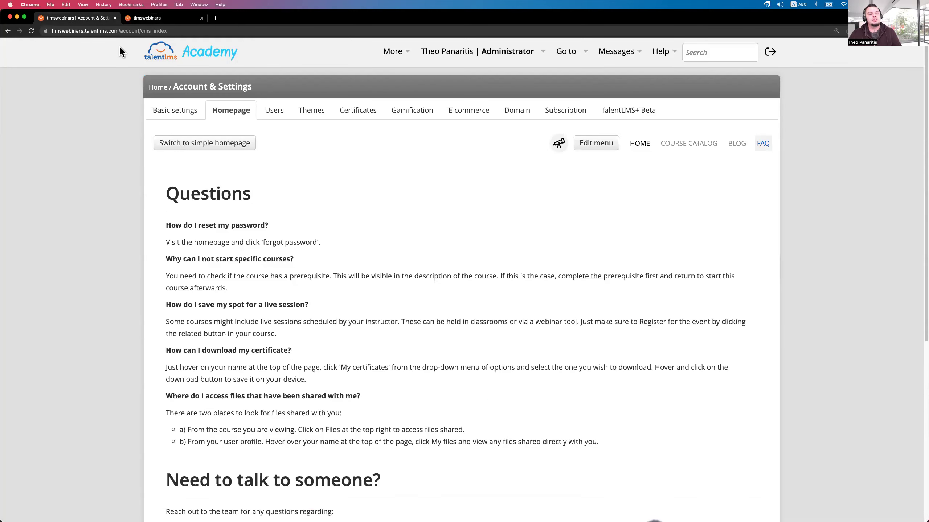
# Return to the dashboard, view the FAQ page as a logged-in user, and close the homepage preview.
pyautogui.moveTo(397, 55)
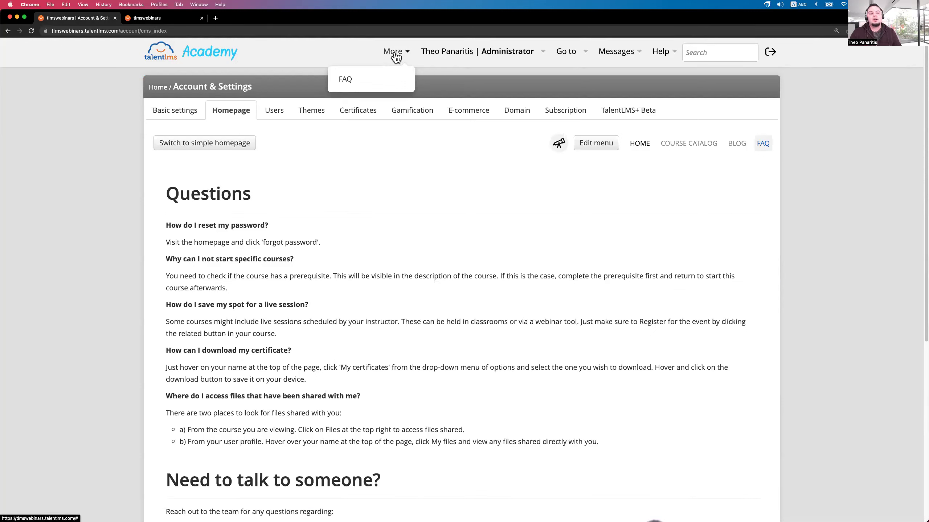
pyautogui.click(203, 53)
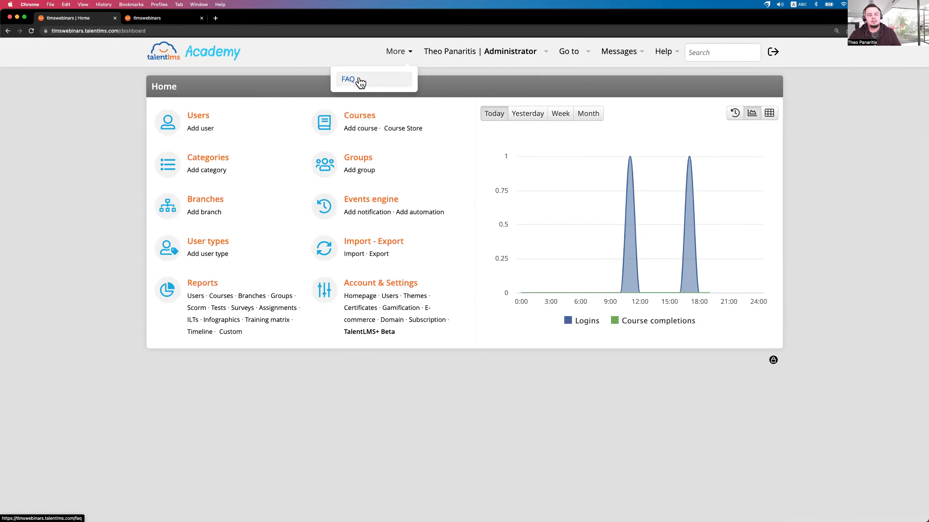
pyautogui.click(360, 83)
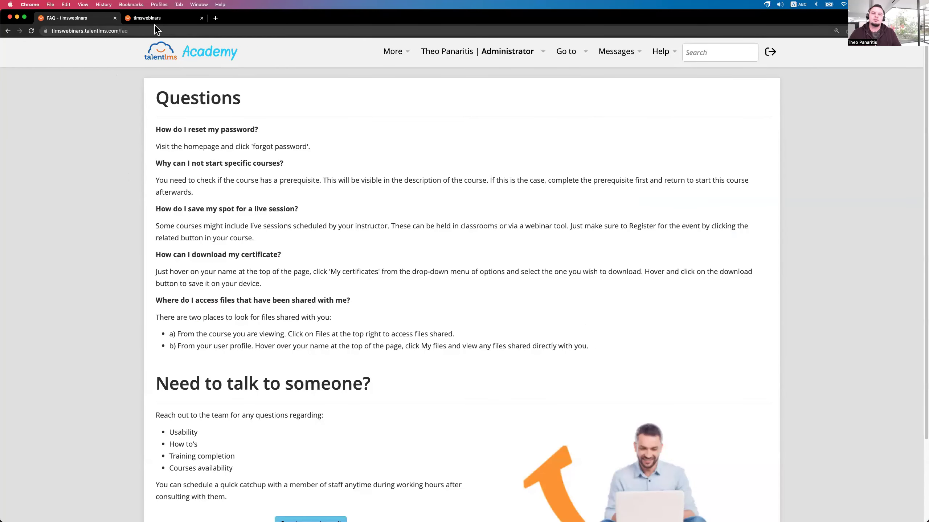
pyautogui.click(201, 17)
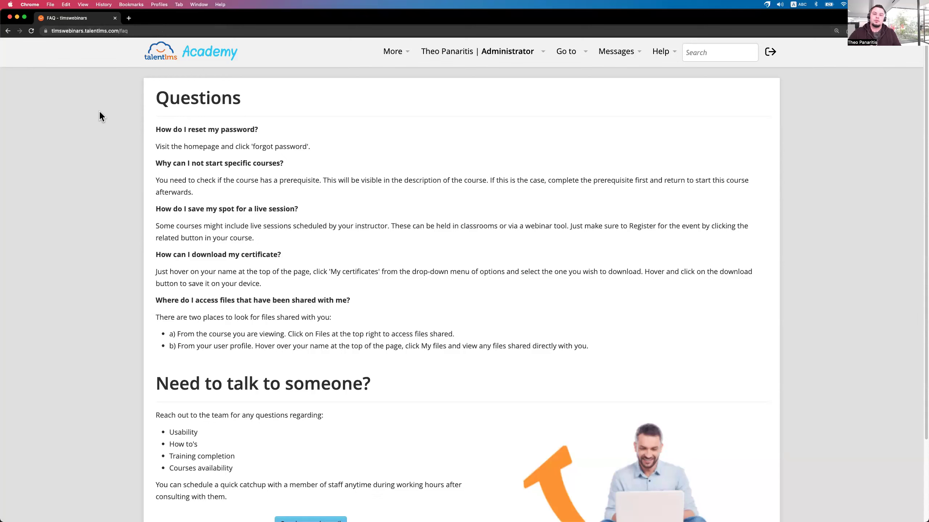
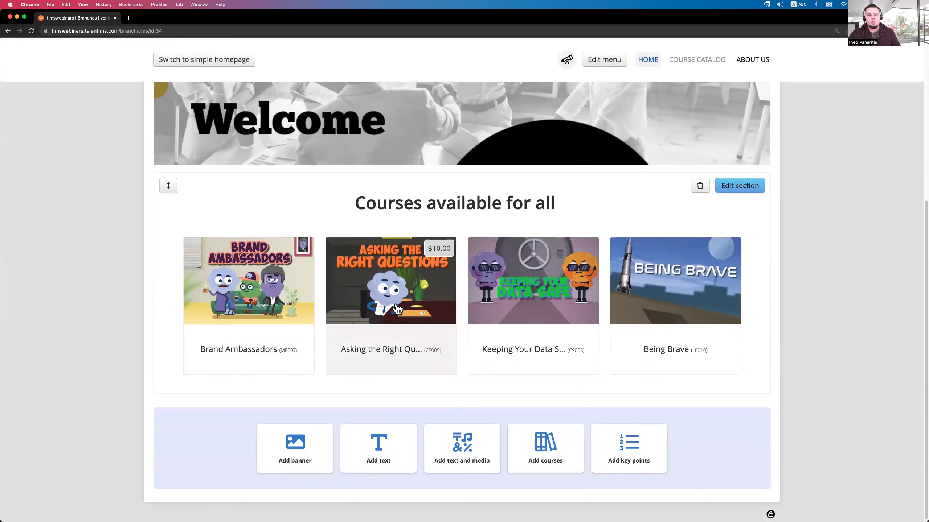
# Inspect the course choices of the "Courses available for all" section on the vendorandsupplier branch homepage, and close the editor without changes.
pyautogui.click(750, 190)
pyautogui.click(454, 211)
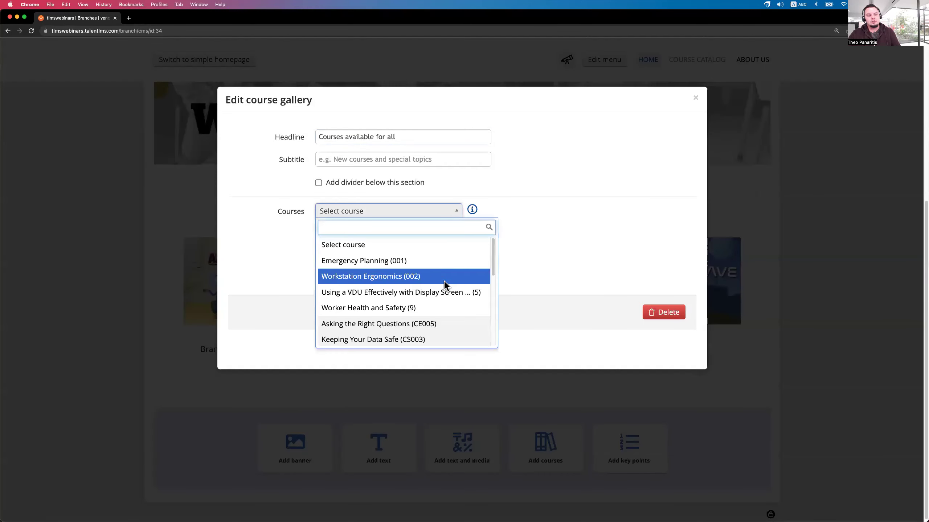
pyautogui.click(105, 269)
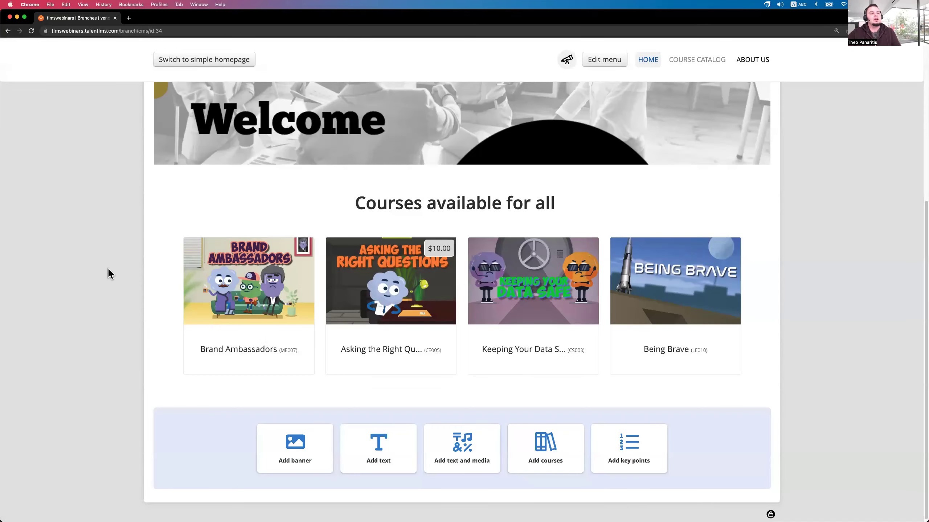
pyautogui.scroll(6, 108, 270)
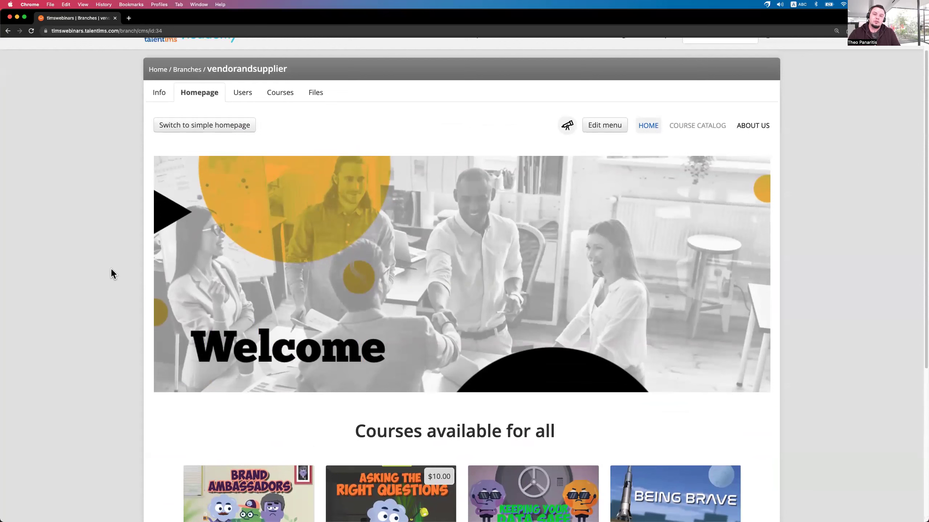
# Open the vendorandsupplier branch's homepage menu for editing and clone the main portal's FAQ page into it.
pyautogui.click(609, 132)
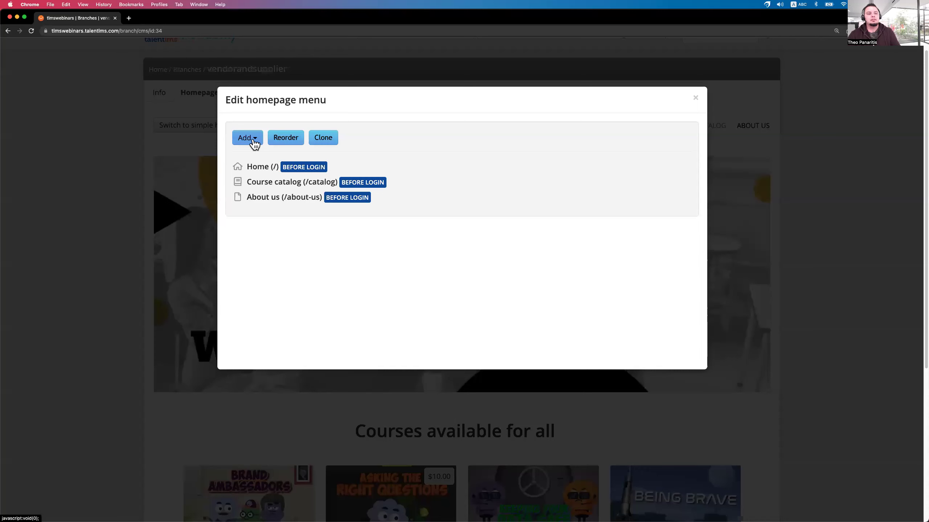
pyautogui.click(260, 143)
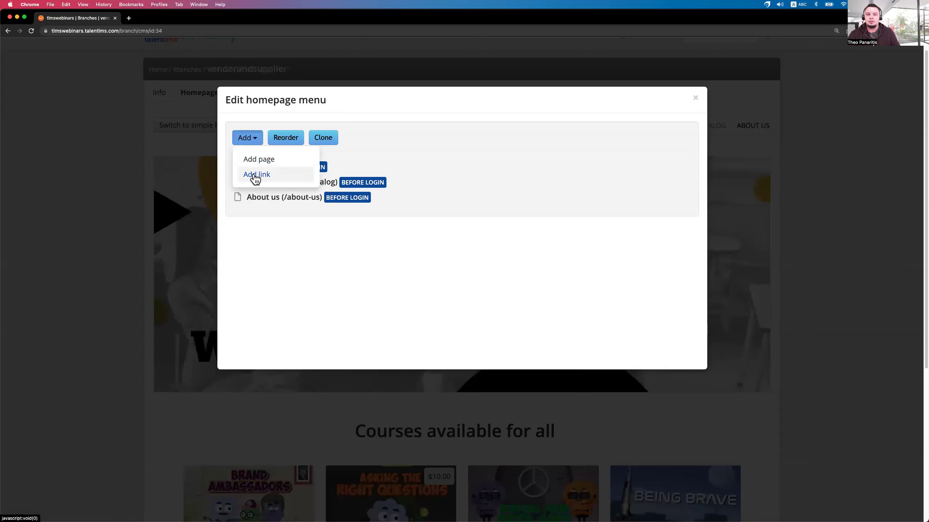
pyautogui.click(331, 146)
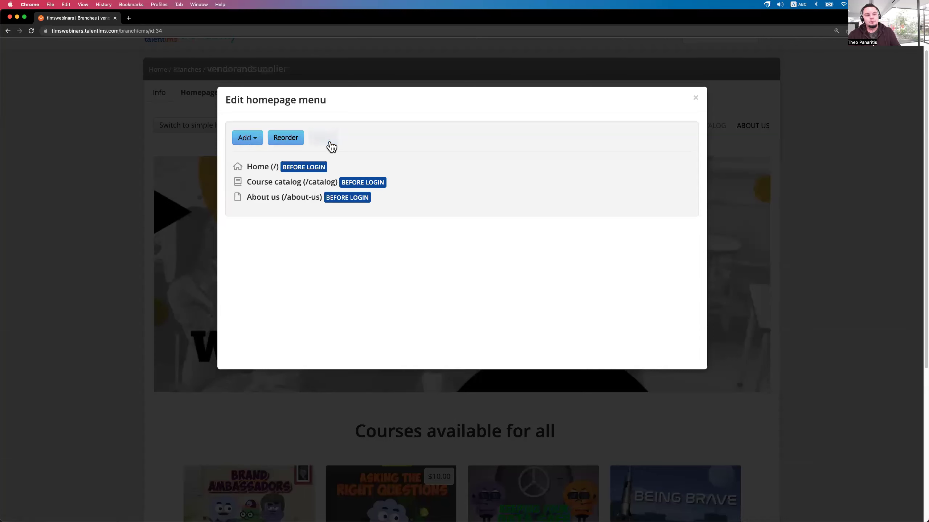
pyautogui.click(390, 144)
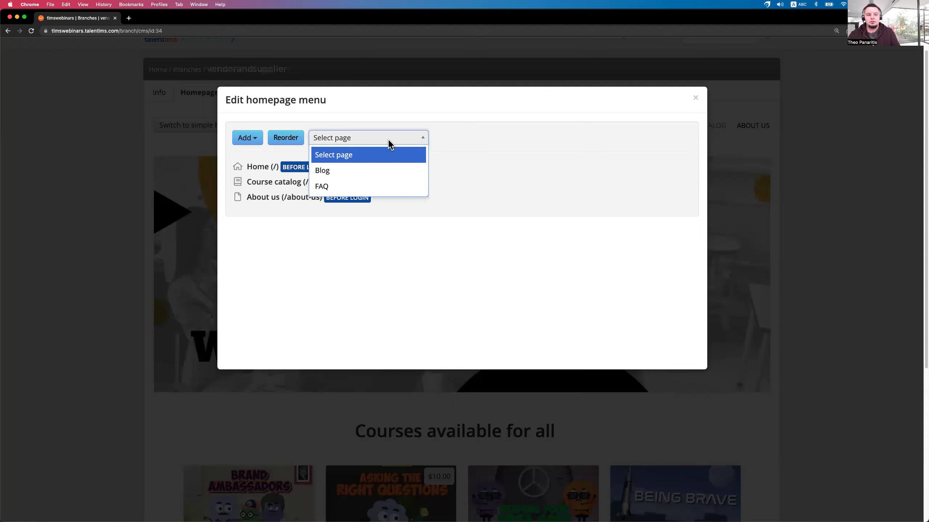
pyautogui.click(368, 187)
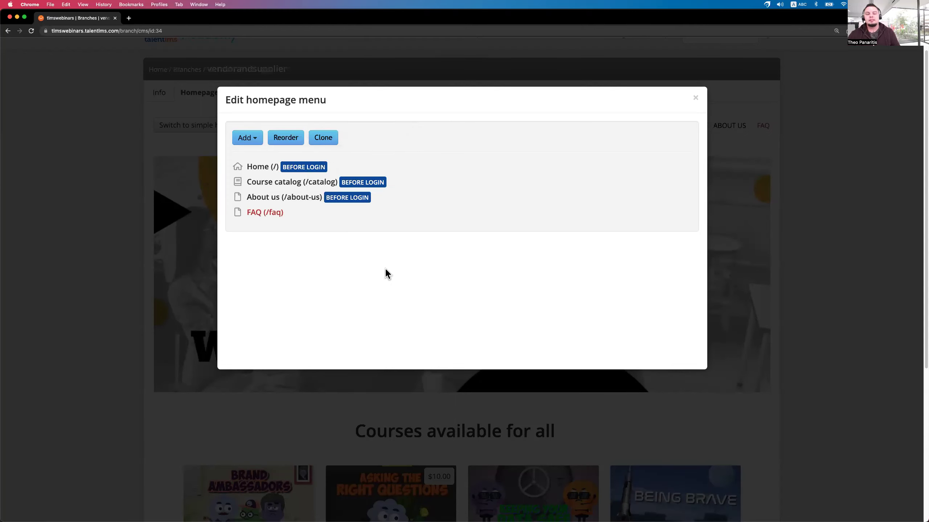
# Activate the cloned FAQ page in the branch's homepage menu and close the menu editor.
pyautogui.moveTo(271, 216)
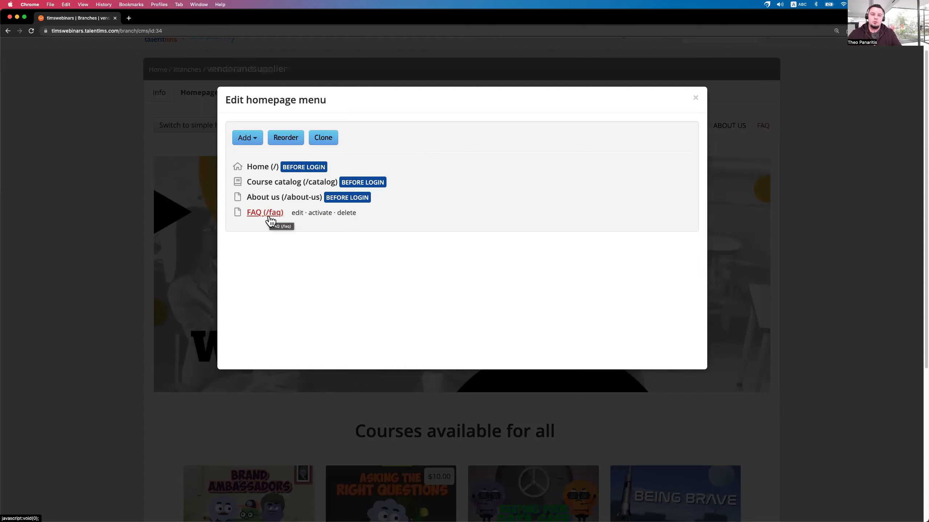
pyautogui.click(320, 215)
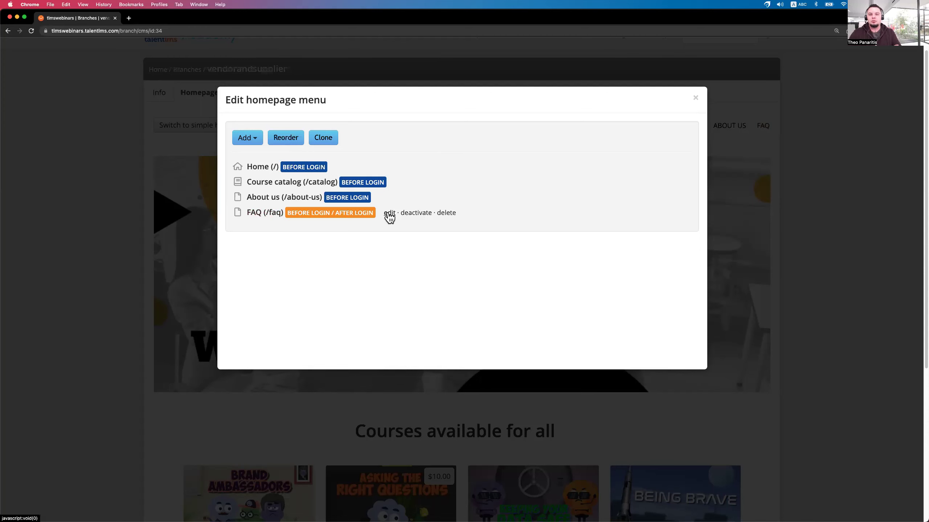
pyautogui.click(137, 190)
pyautogui.scroll(-1, 125, 188)
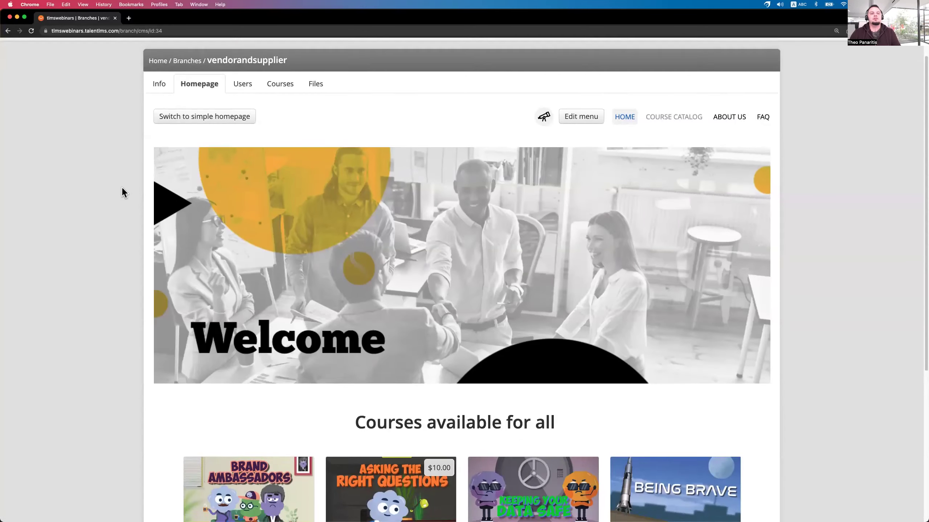
pyautogui.scroll(2, 122, 187)
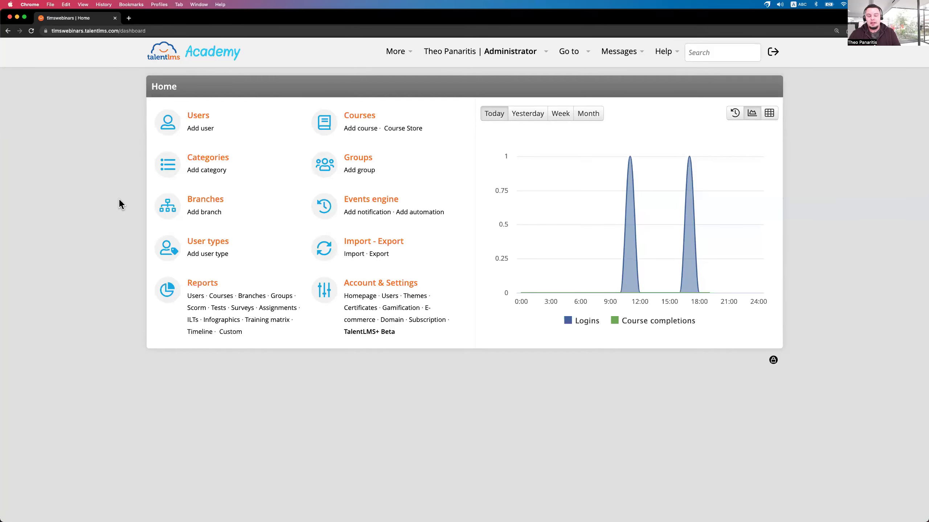
# Open the main portal's homepage settings from the dashboard, look over the homepage sections, and return to the dashboard.
pyautogui.click(357, 299)
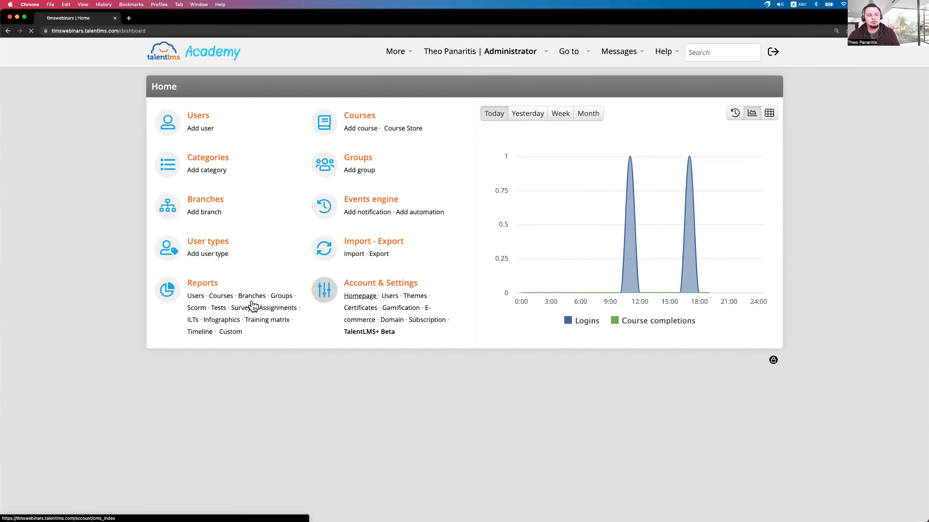
pyautogui.scroll(-5, 252, 244)
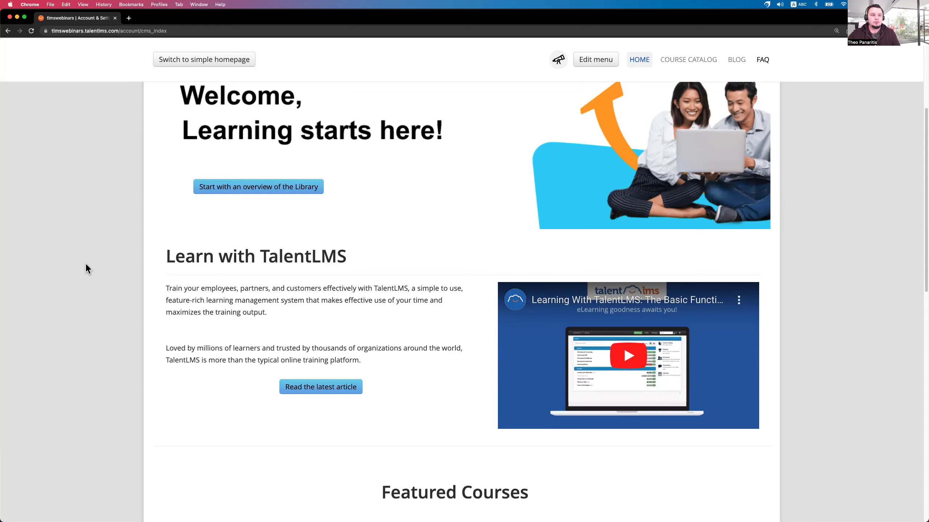
pyautogui.scroll(5, 87, 267)
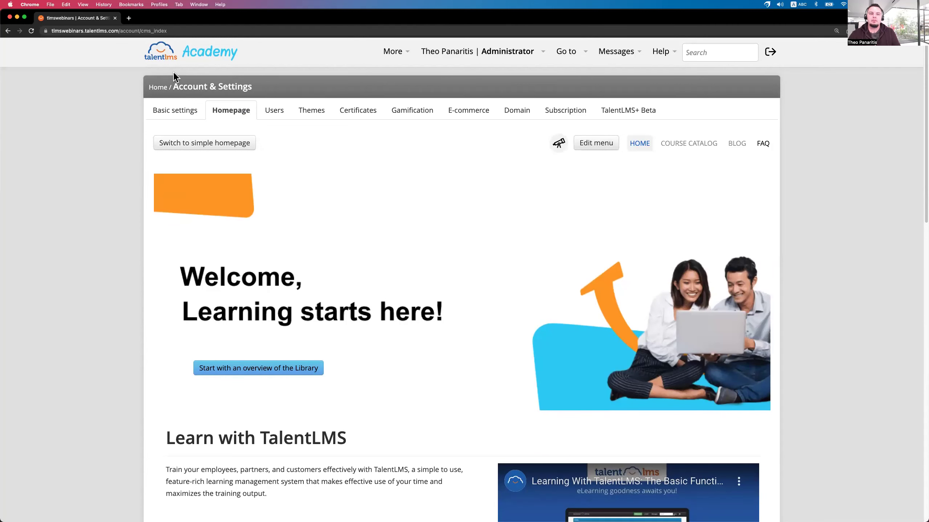
pyautogui.click(178, 62)
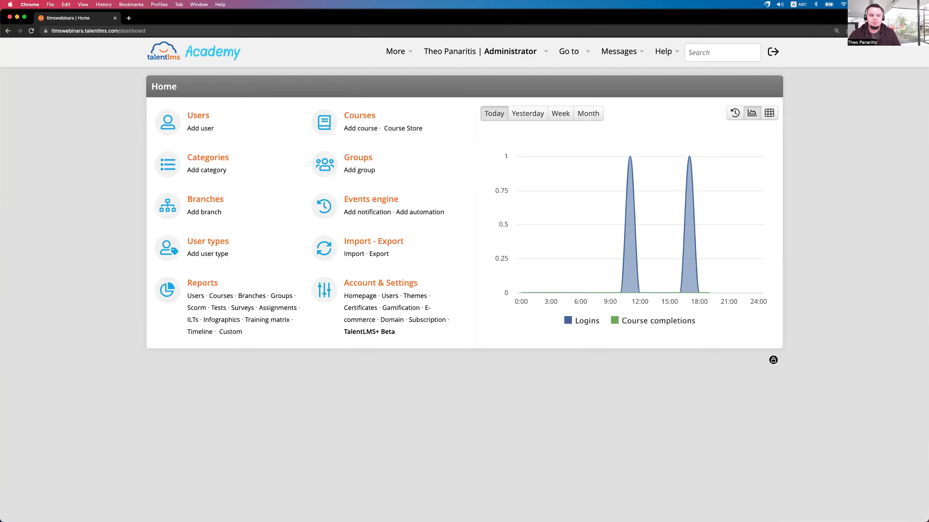
# Deactivate the Home entry in the main portal's homepage menu, and preview the homepage.
pyautogui.click(350, 297)
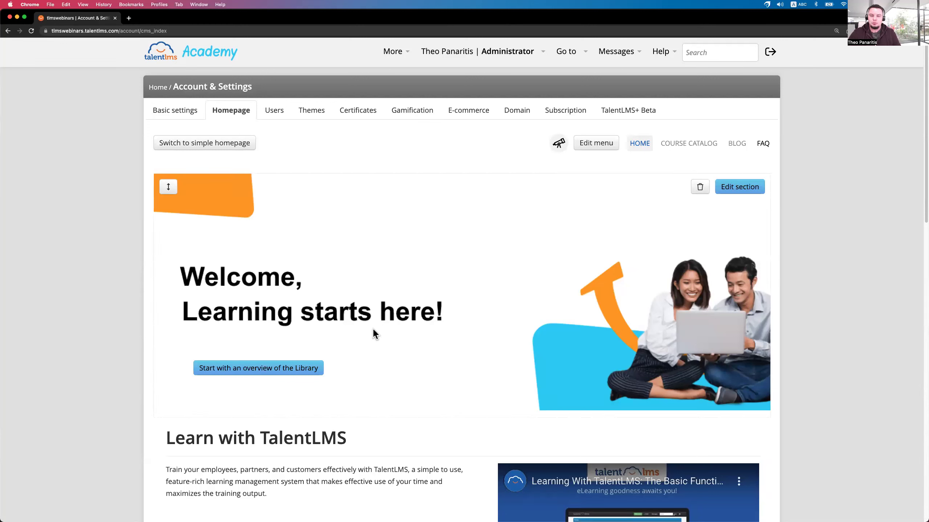
pyautogui.click(596, 146)
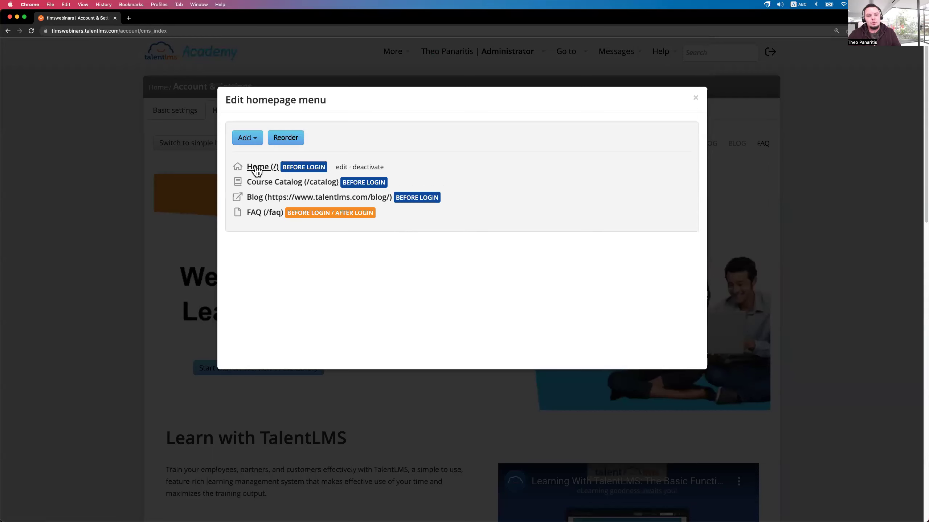
pyautogui.click(360, 168)
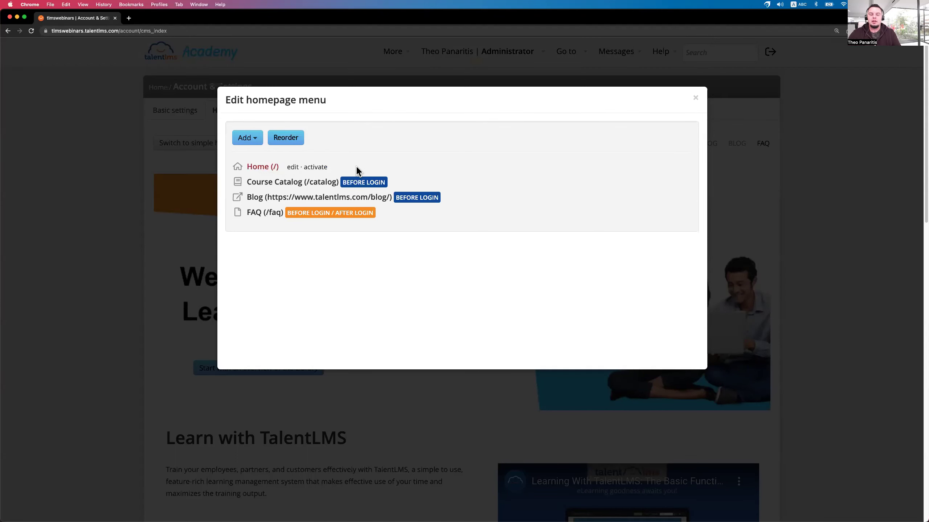
pyautogui.click(109, 209)
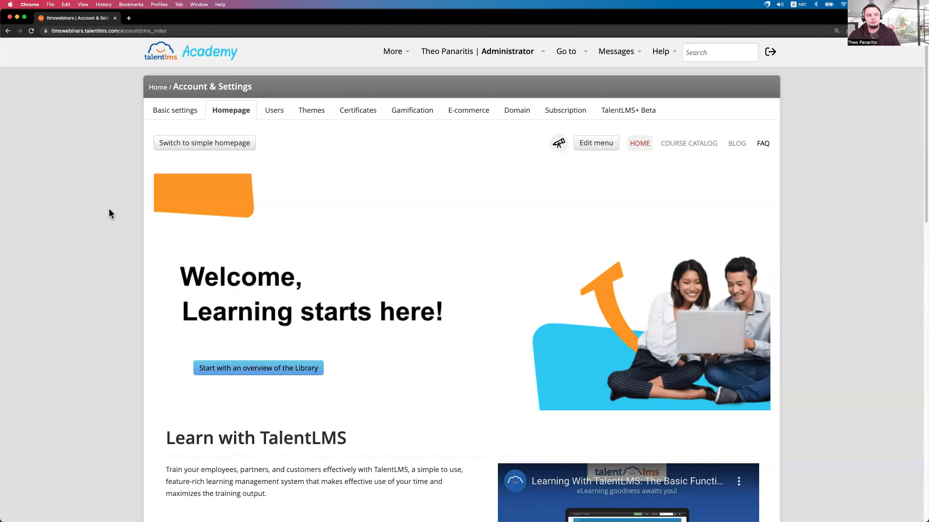
pyautogui.click(558, 143)
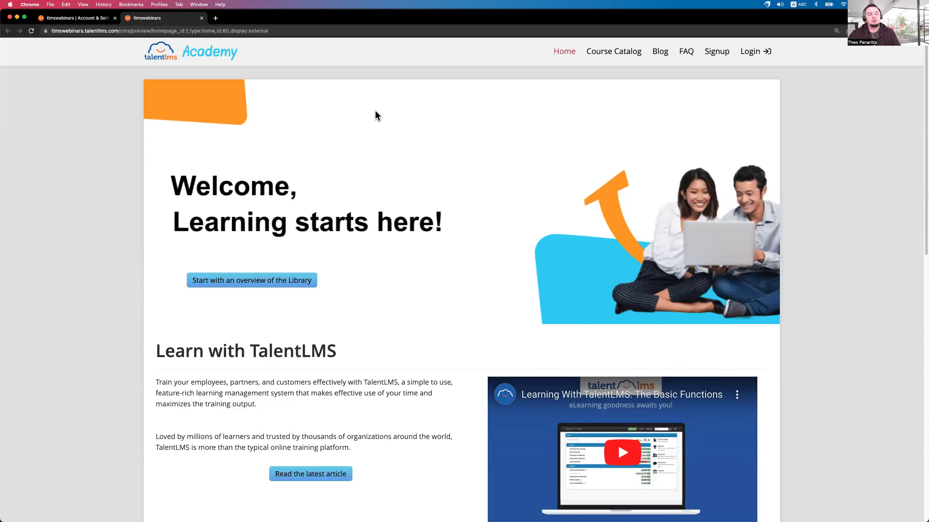
pyautogui.press('super+w')
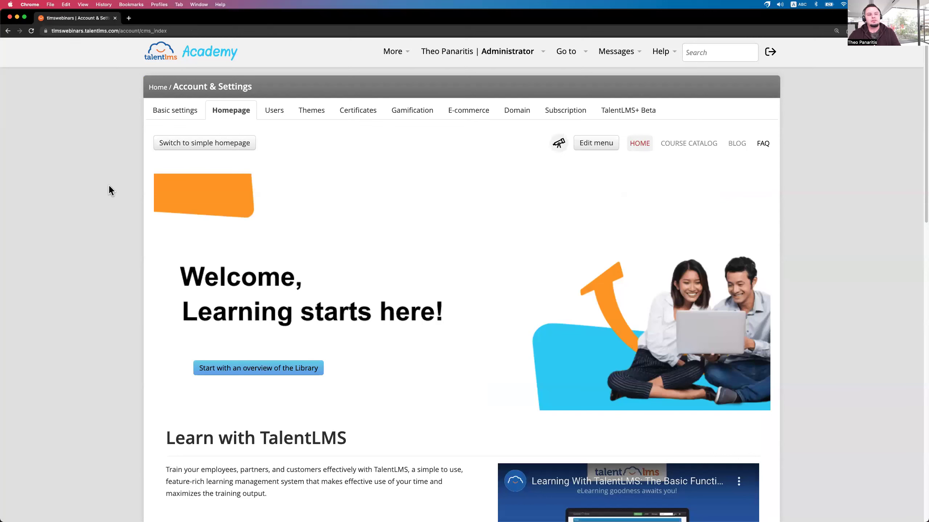
# Switch the main portal to the simple homepage to view its address in an incognito window, and publish the custom homepage again.
pyautogui.click(207, 146)
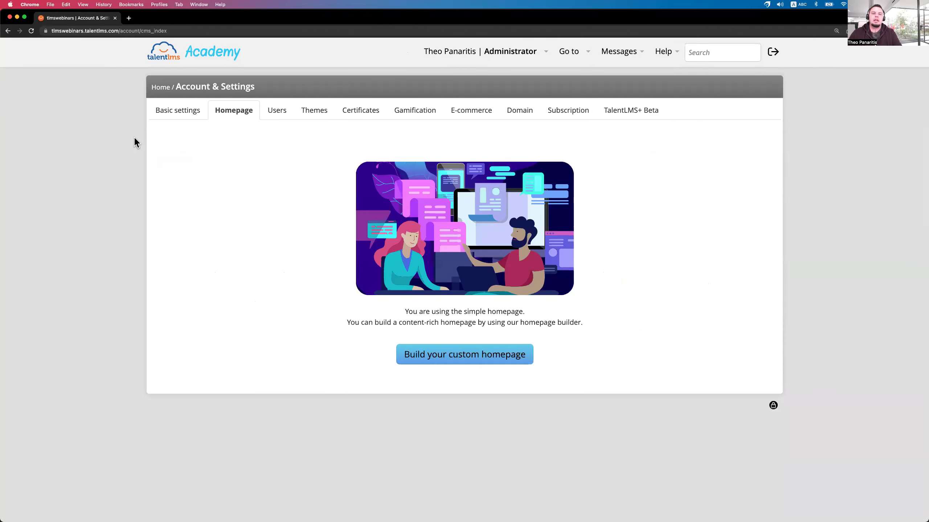
pyautogui.click(45, 31)
pyautogui.press('super+c')
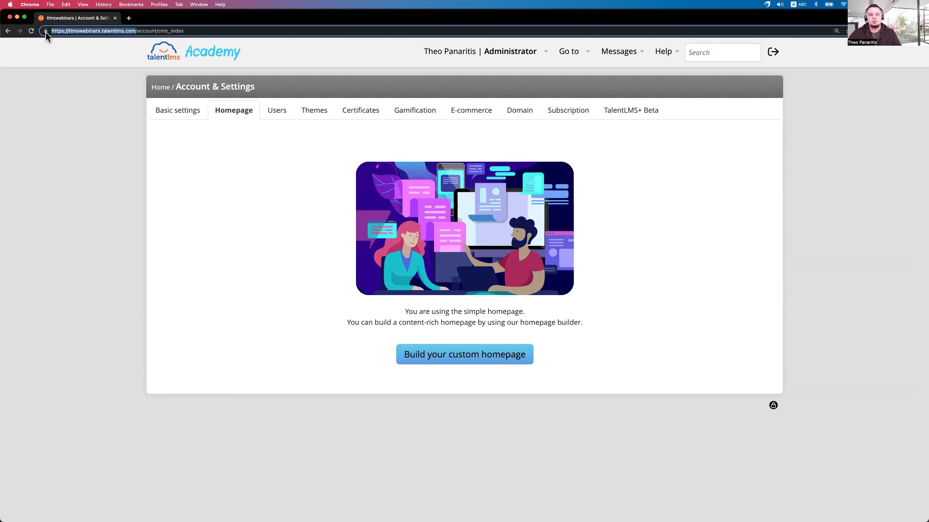
pyautogui.click(920, 32)
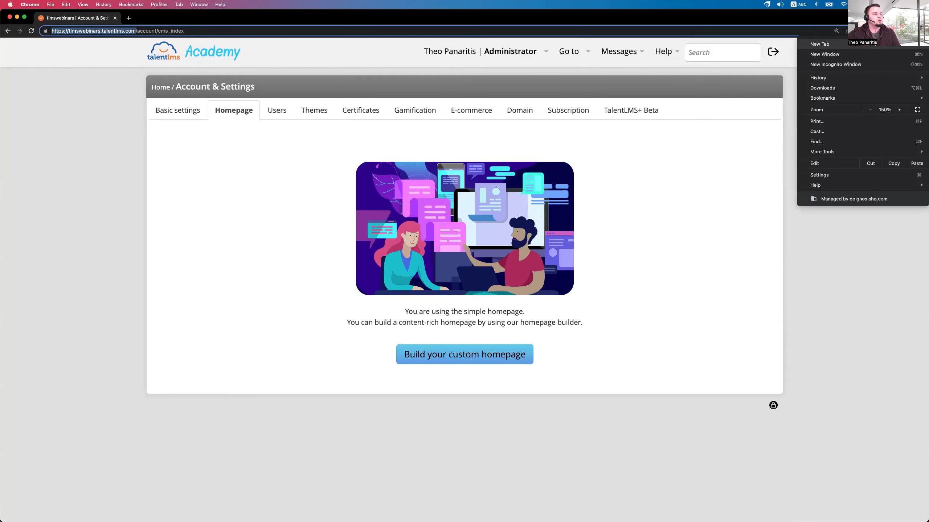
pyautogui.click(873, 64)
pyautogui.press('super+v')
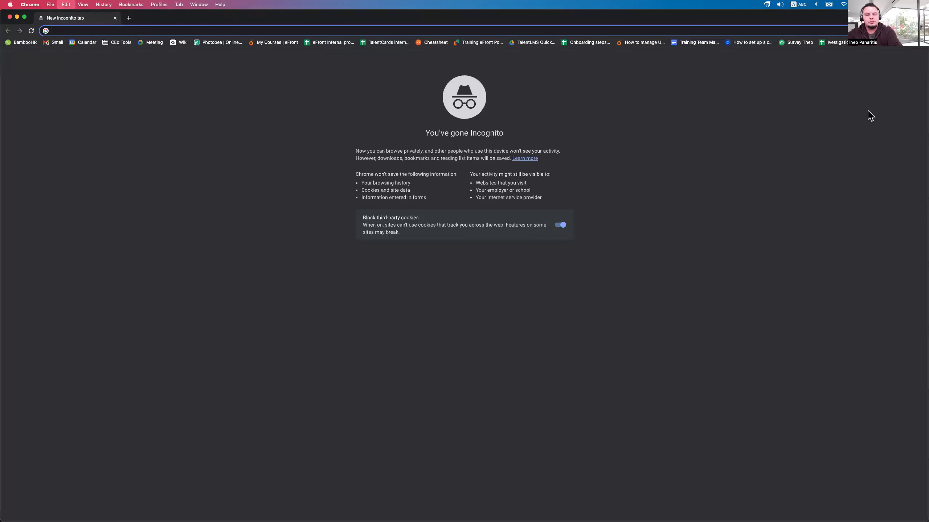
pyautogui.press('Return')
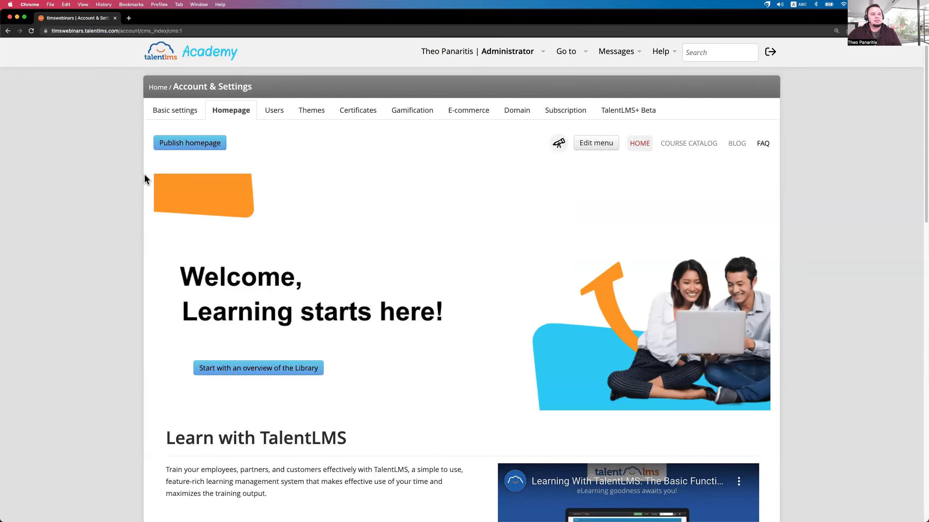
pyautogui.click(166, 144)
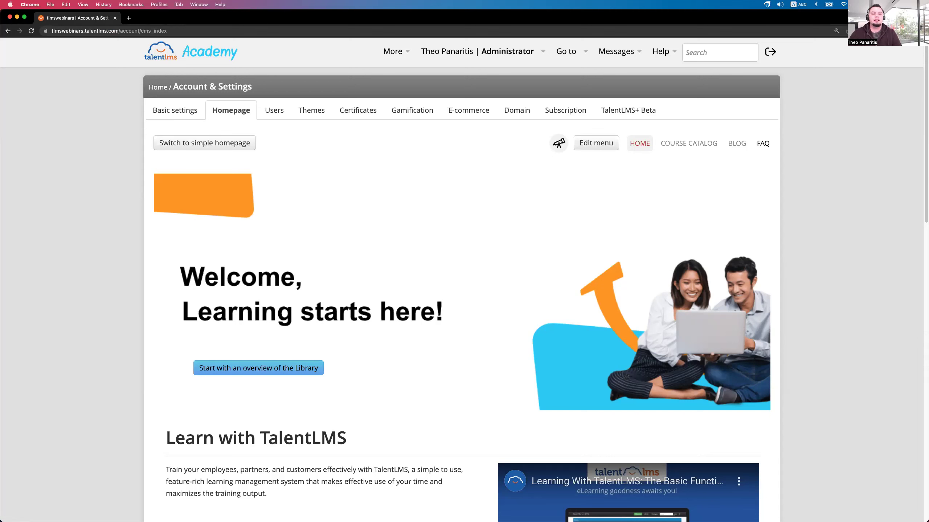
# Open the espanol branch's homepage from the branch list and look over its sections.
pyautogui.click(158, 52)
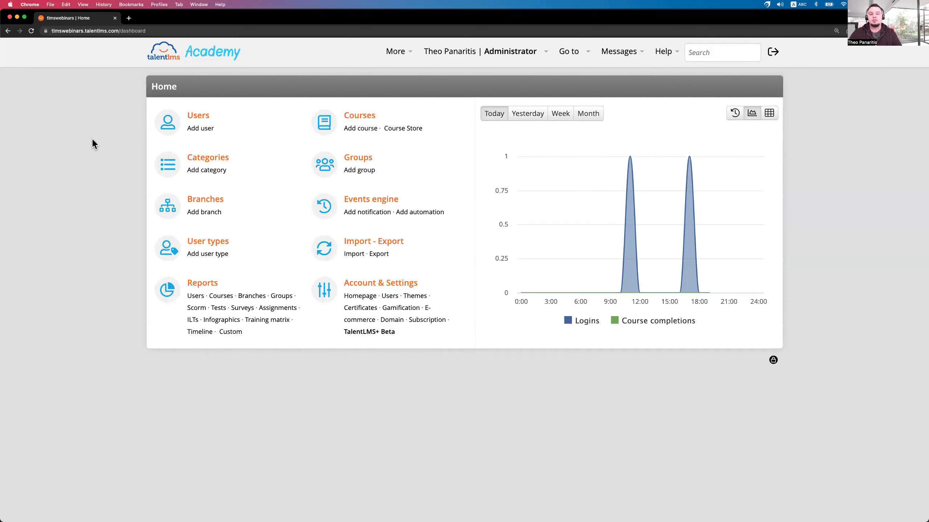
pyautogui.click(161, 207)
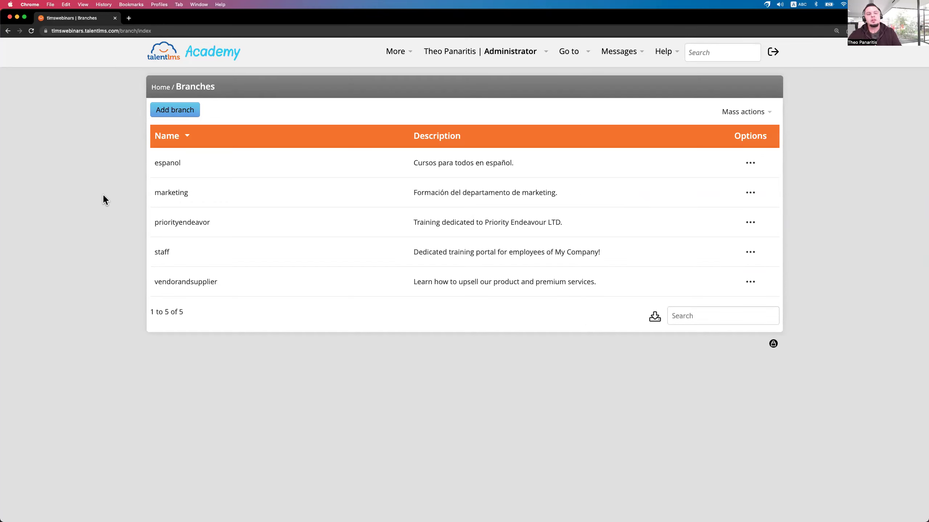
pyautogui.click(167, 164)
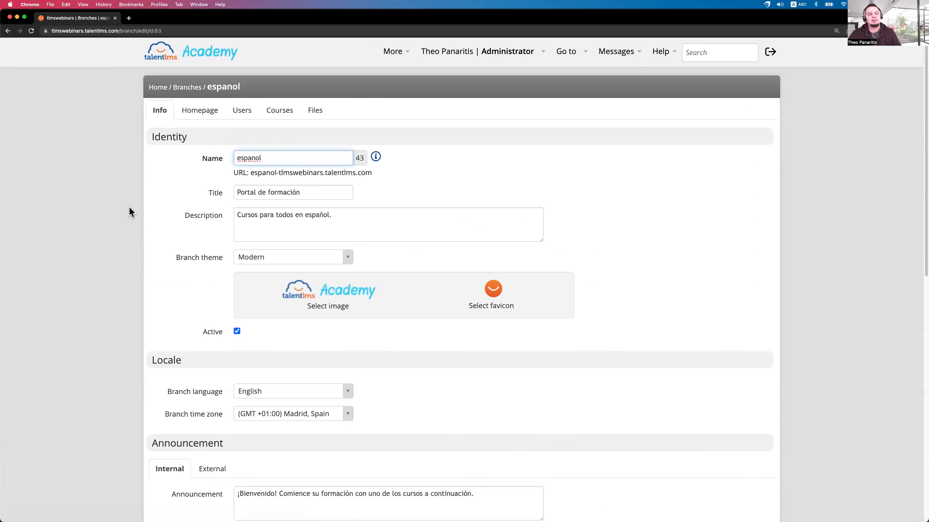
pyautogui.click(190, 112)
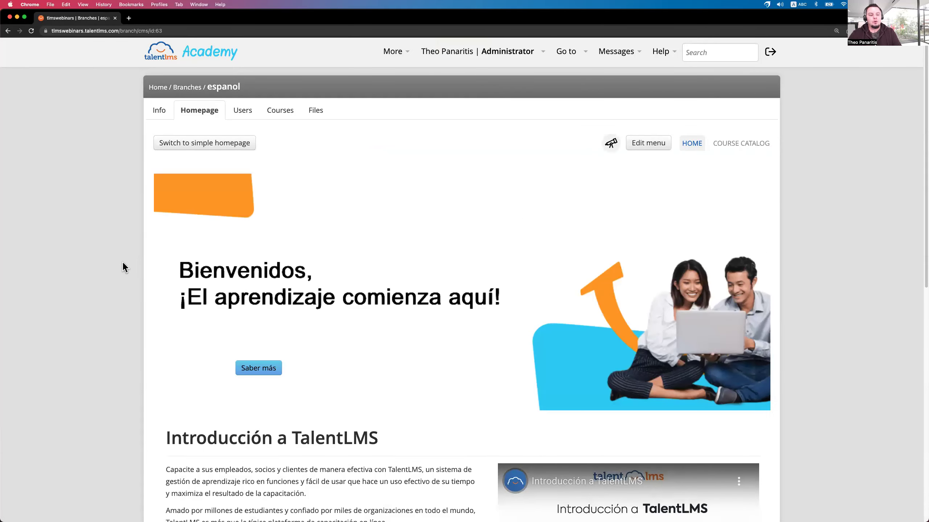
pyautogui.scroll(-6, 364, 249)
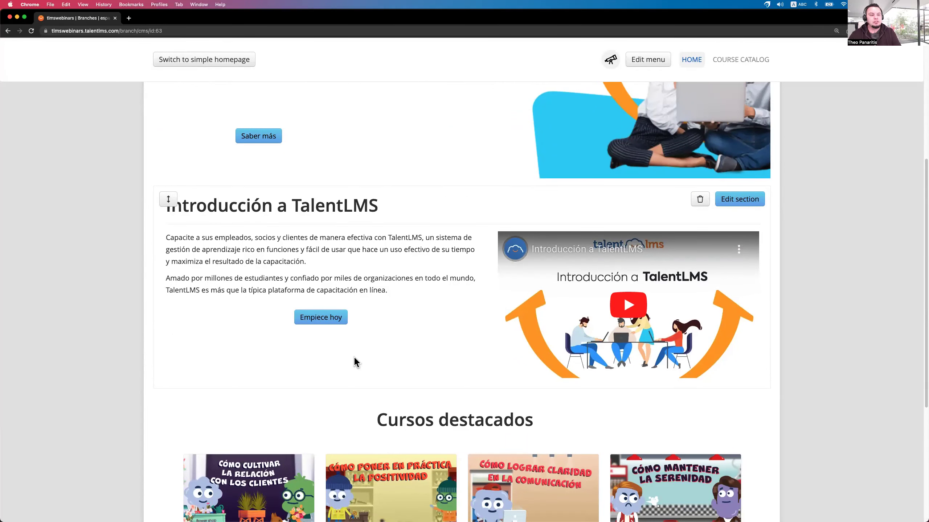
pyautogui.scroll(6, 353, 355)
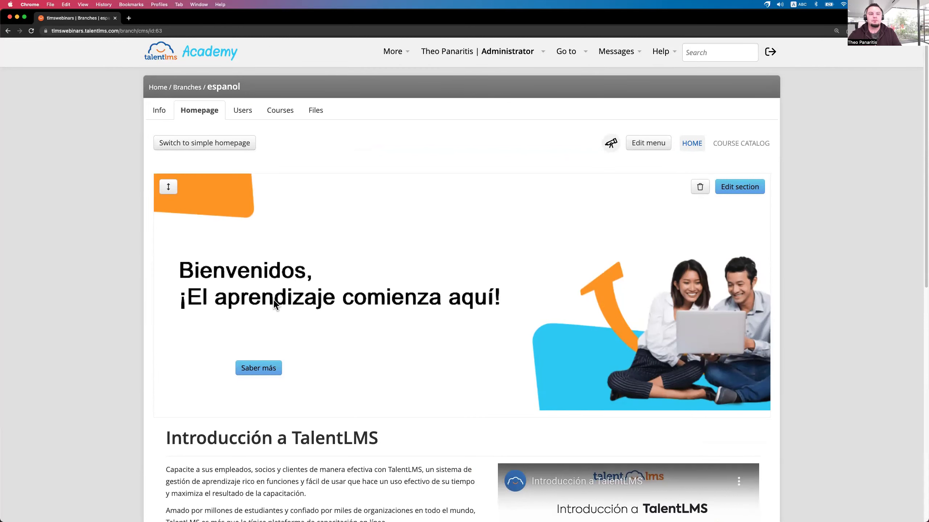
# Set the espanol branch's language to Español (Spanish) and save the branch.
pyautogui.click(160, 114)
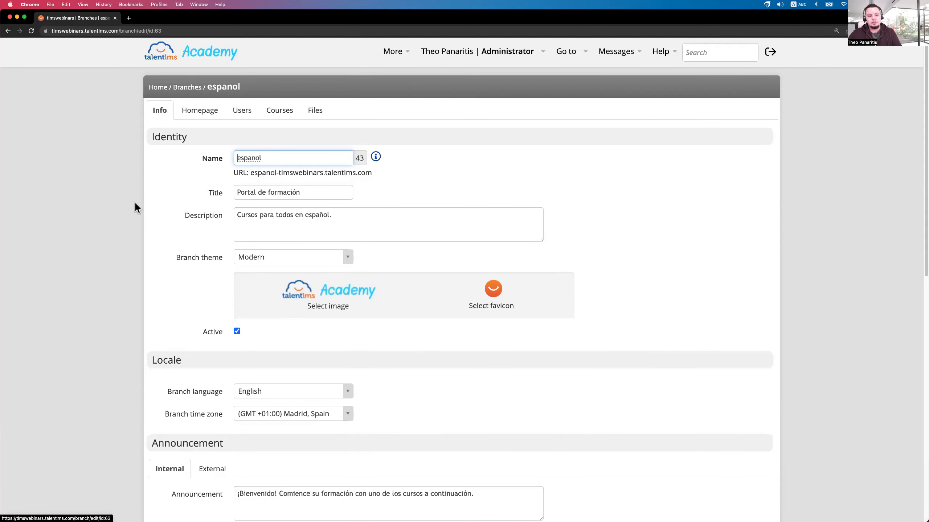
pyautogui.click(271, 391)
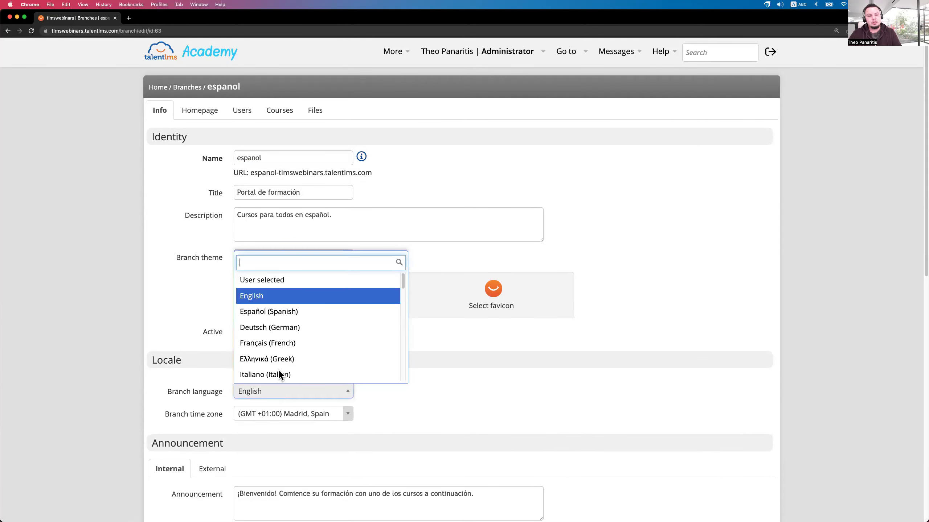
pyautogui.click(289, 312)
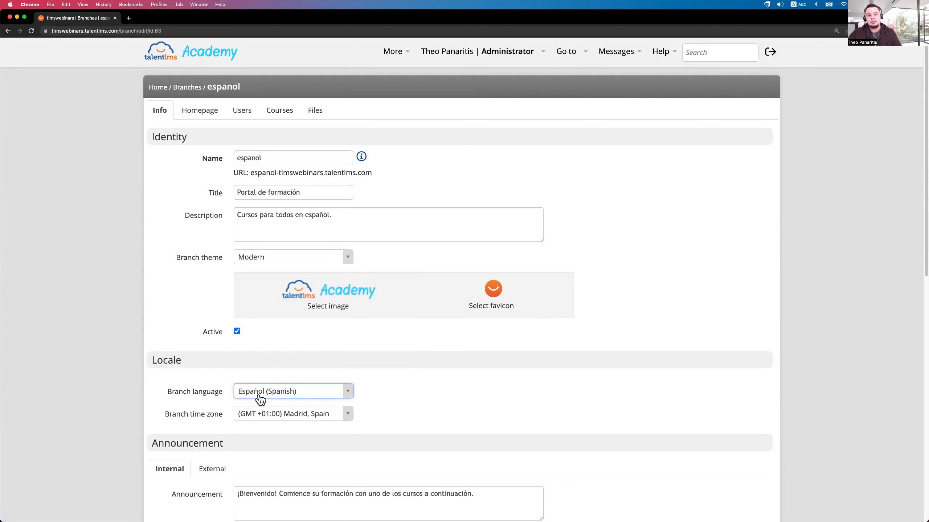
pyautogui.scroll(-15, 67, 341)
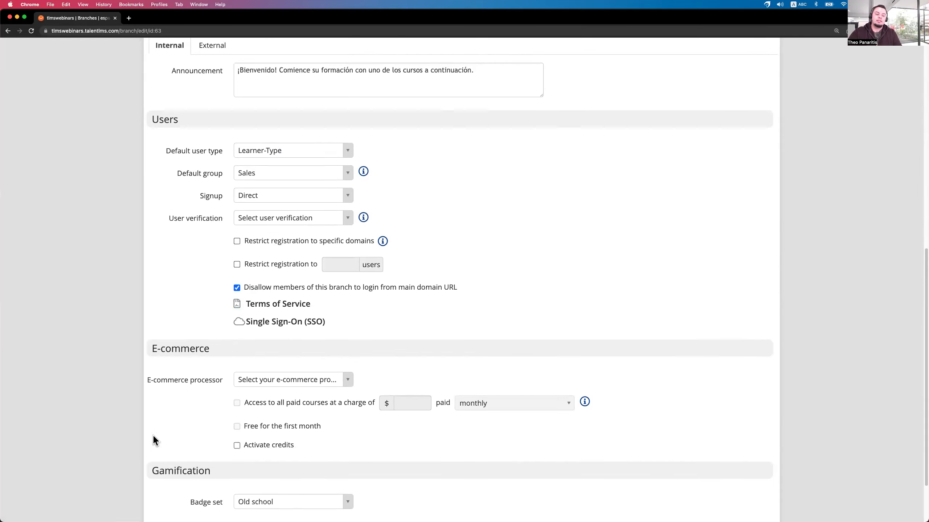
pyautogui.click(243, 480)
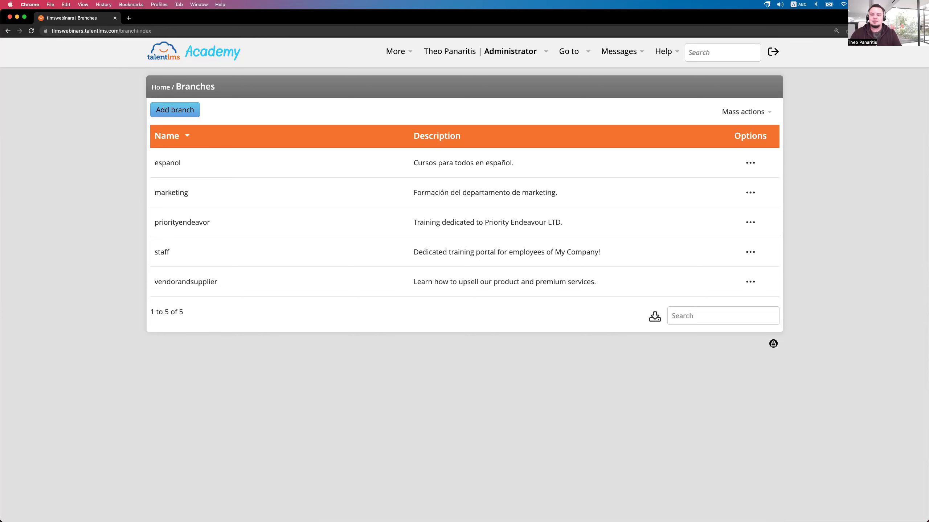
# Open the portal's custom domain mapping from the dashboard and enter training.com as the custom domain.
pyautogui.click(153, 87)
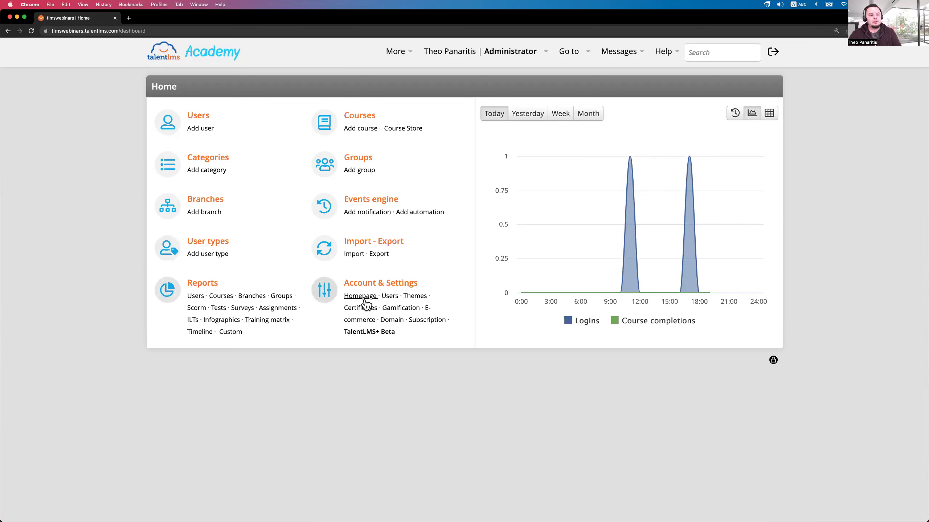
pyautogui.click(396, 320)
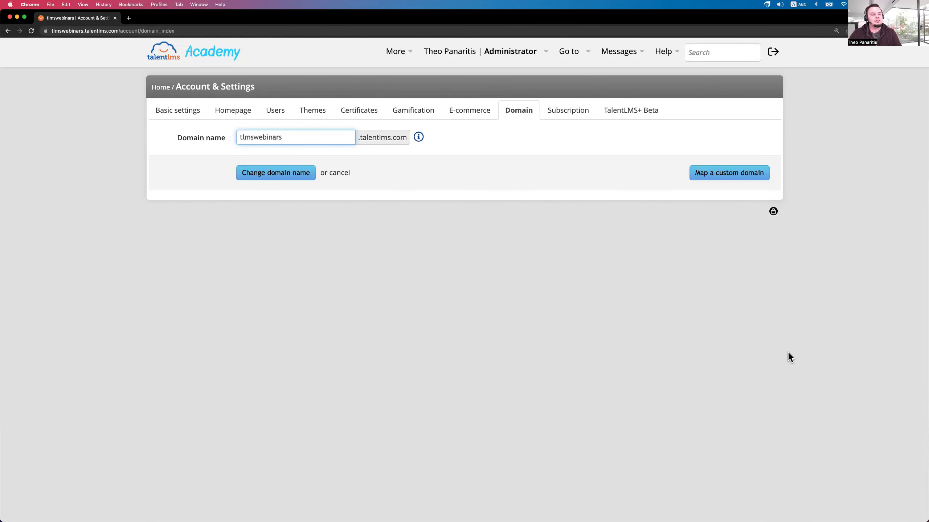
pyautogui.click(748, 180)
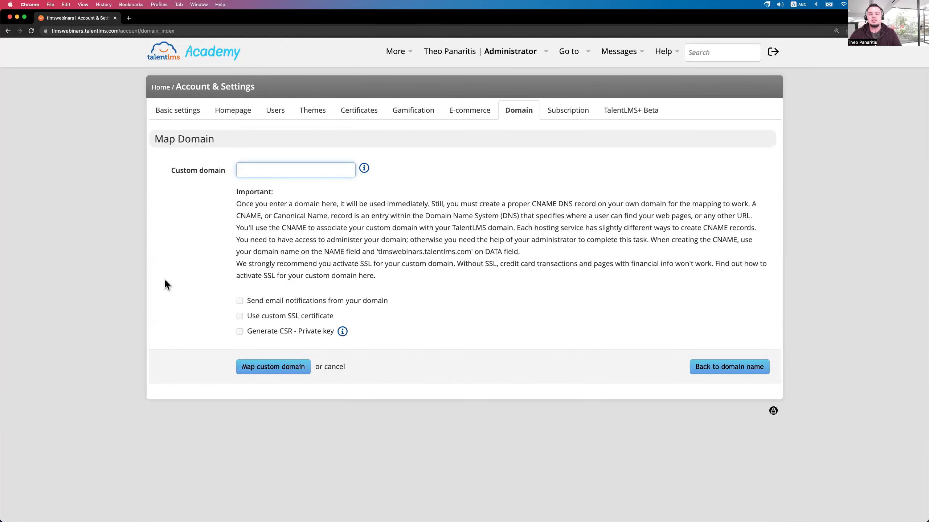
pyautogui.write('training.com,')
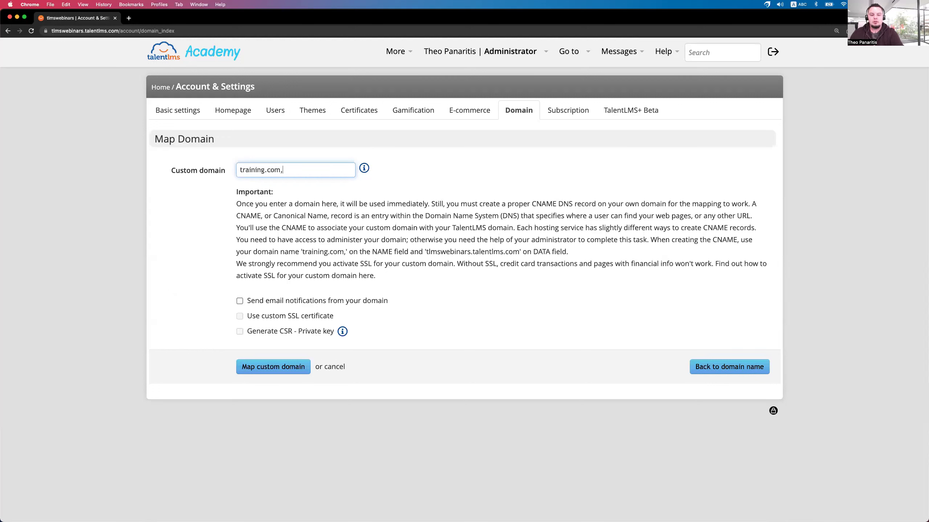
pyautogui.press('BackSpace')
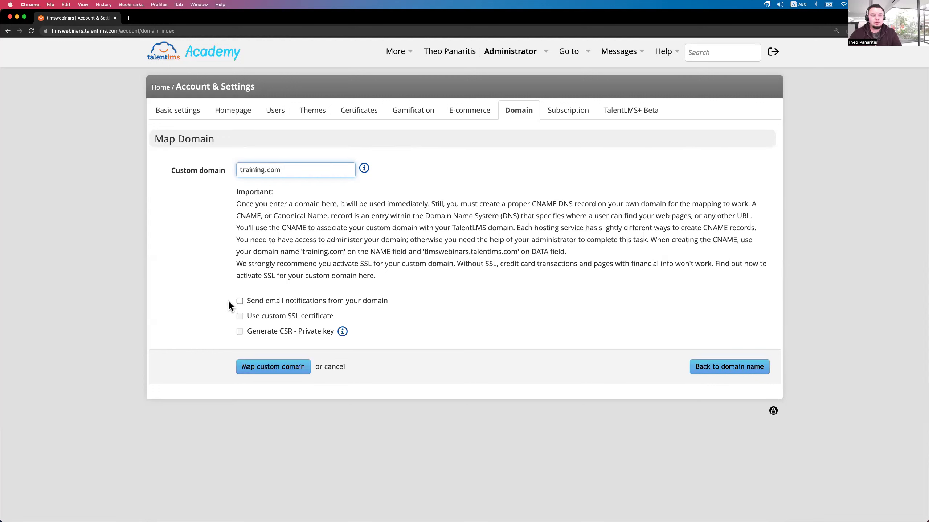
# Enable email notifications from the custom domain with "info" as the sender, and look over the SPF and DKIM record details.
pyautogui.click(240, 301)
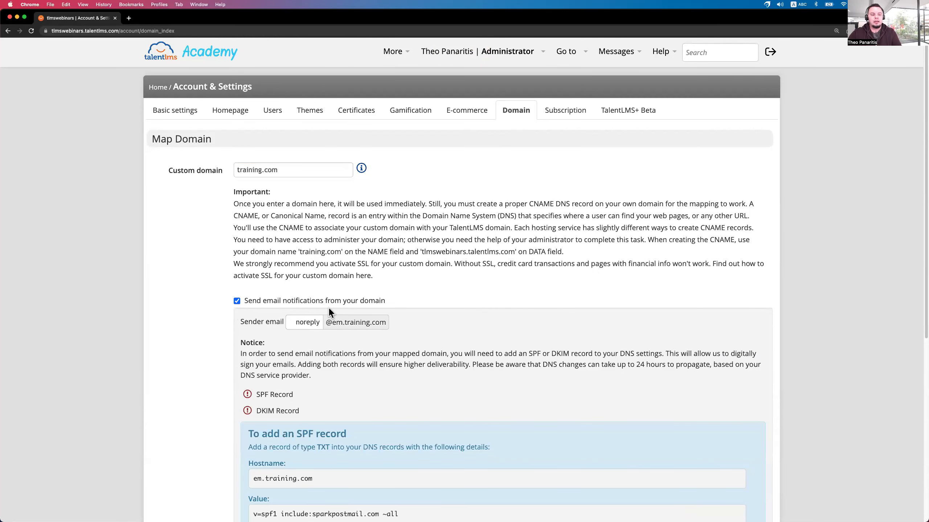
pyautogui.scroll(-3, 328, 306)
pyautogui.moveTo(331, 269); pyautogui.dragTo(385, 268)
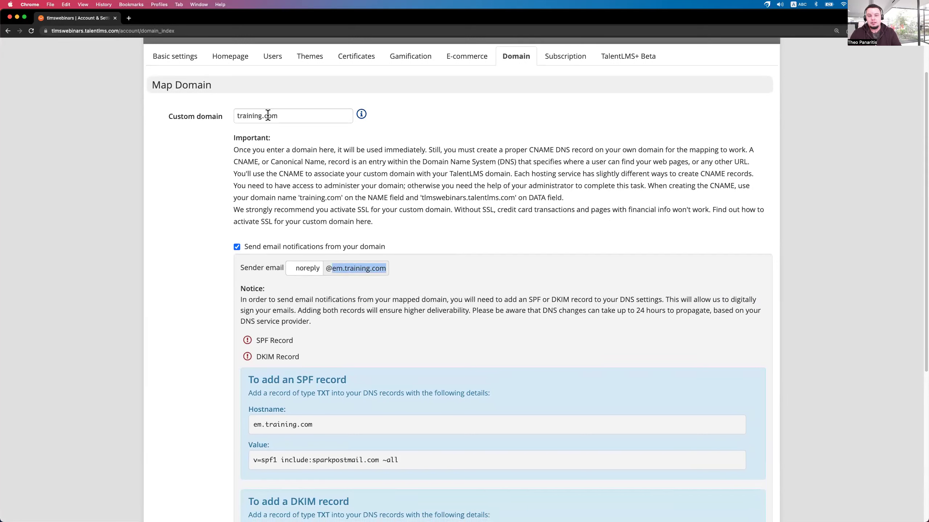
pyautogui.click(306, 268)
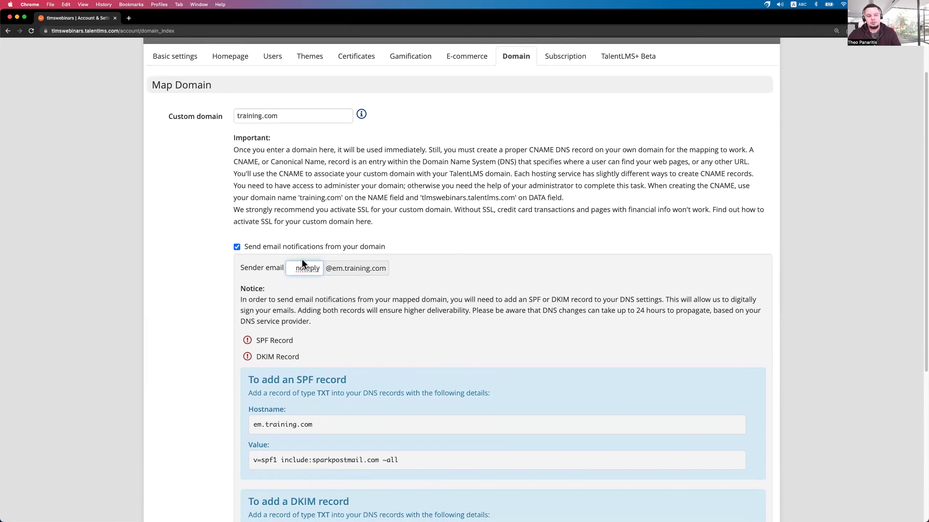
pyautogui.press('super+a')
pyautogui.press('BackSpace')
pyautogui.write('info')
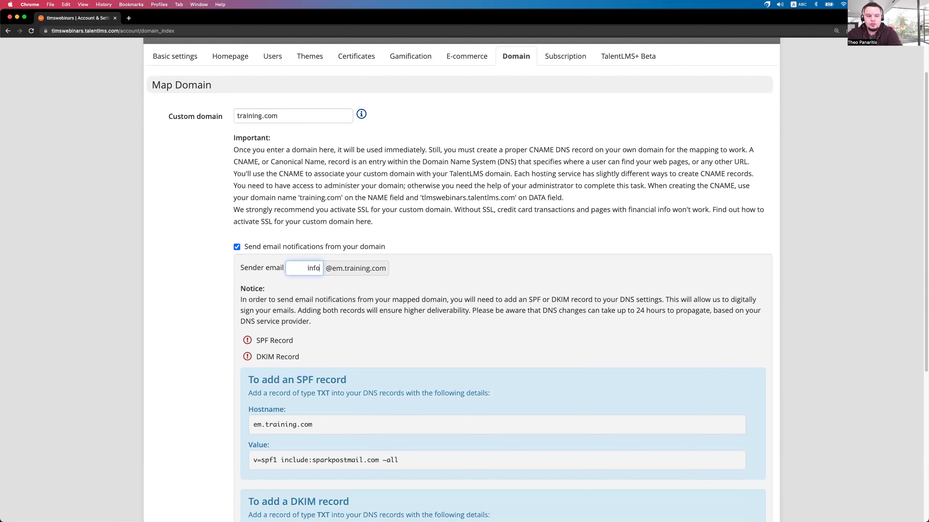
pyautogui.click(321, 298)
pyautogui.scroll(-4, 321, 298)
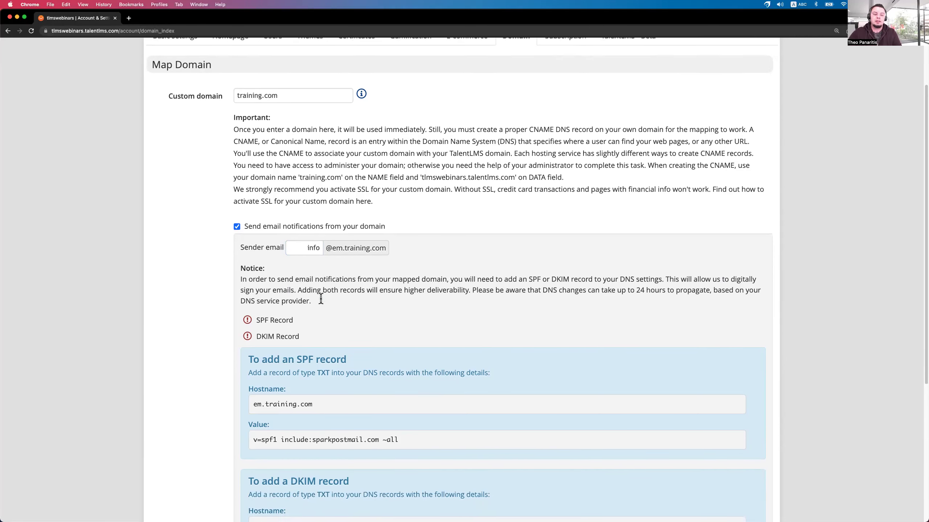
pyautogui.scroll(-3, 446, 342)
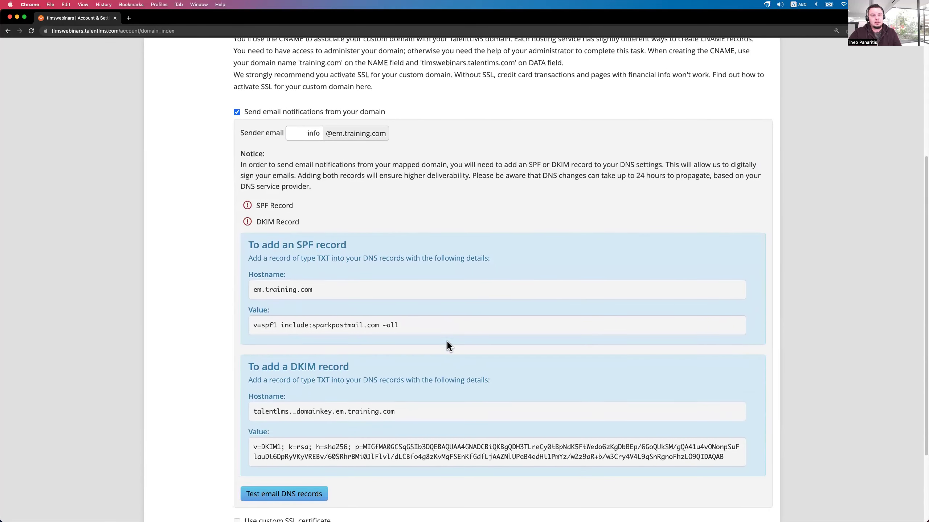
pyautogui.scroll(-1, 444, 342)
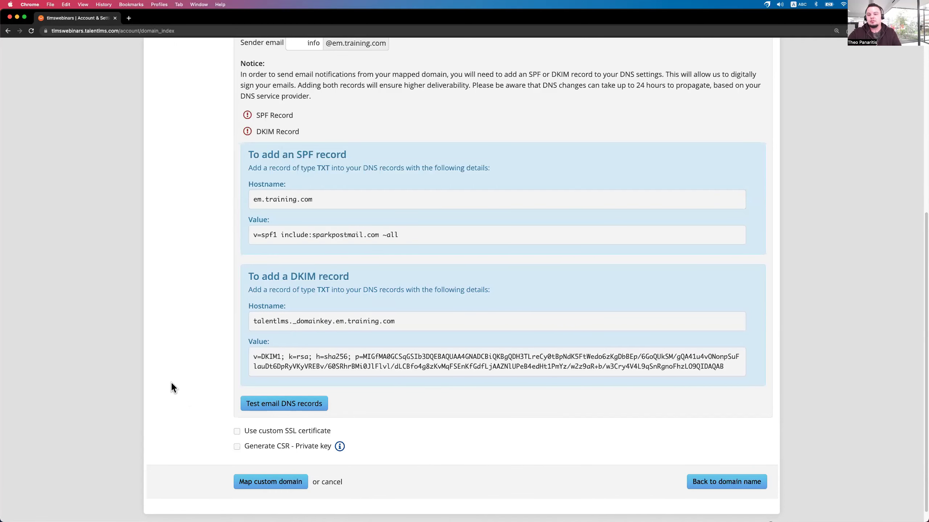
# Look back over the domain mapping settings and return to the dashboard without mapping the domain.
pyautogui.scroll(3, 171, 381)
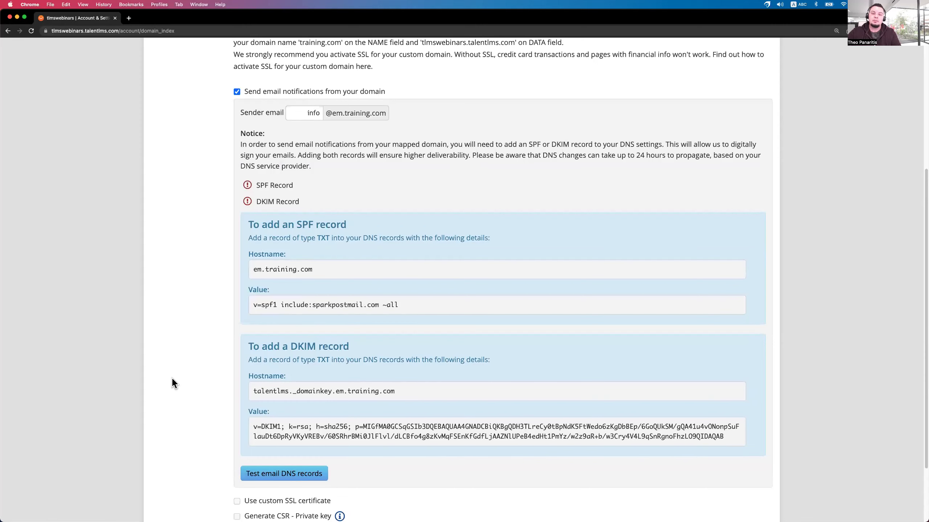
pyautogui.scroll(8, 174, 380)
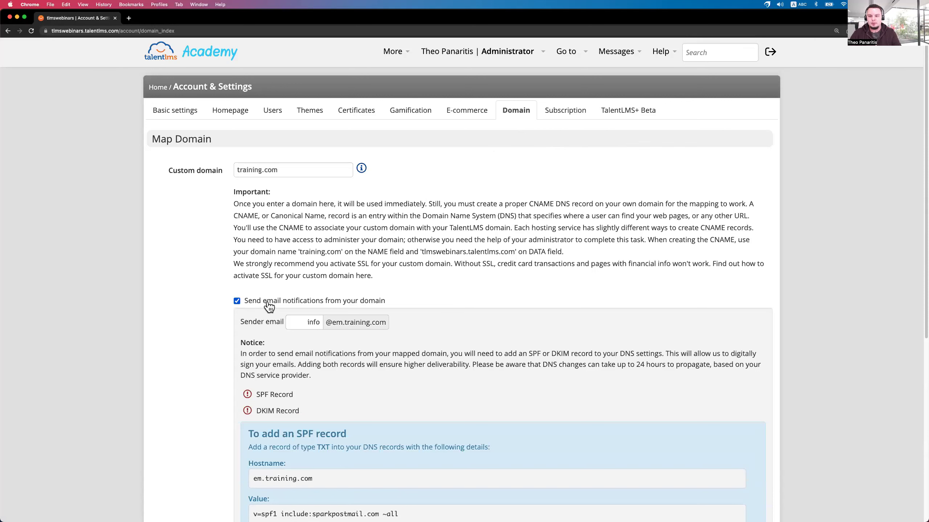
pyautogui.click(186, 63)
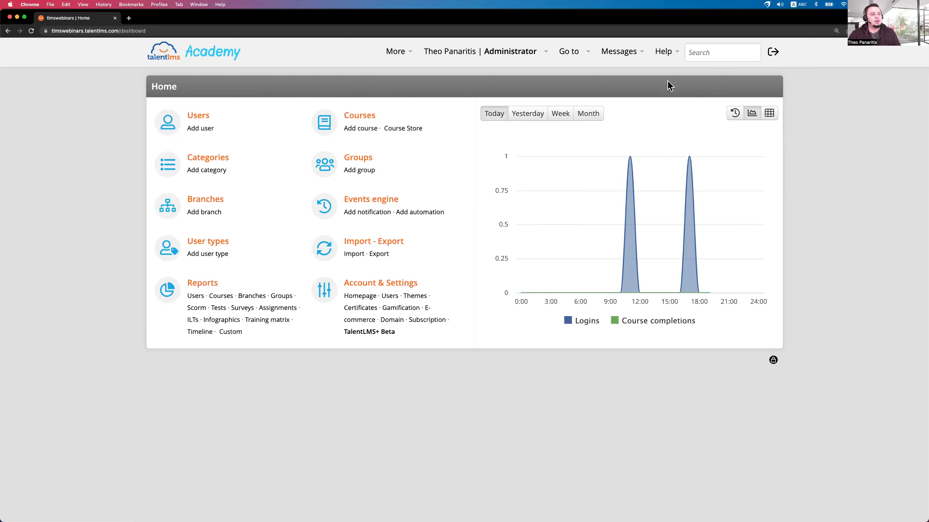
# Look over the knowledge base and contact support form in the portal's help options, then close them.
pyautogui.click(664, 56)
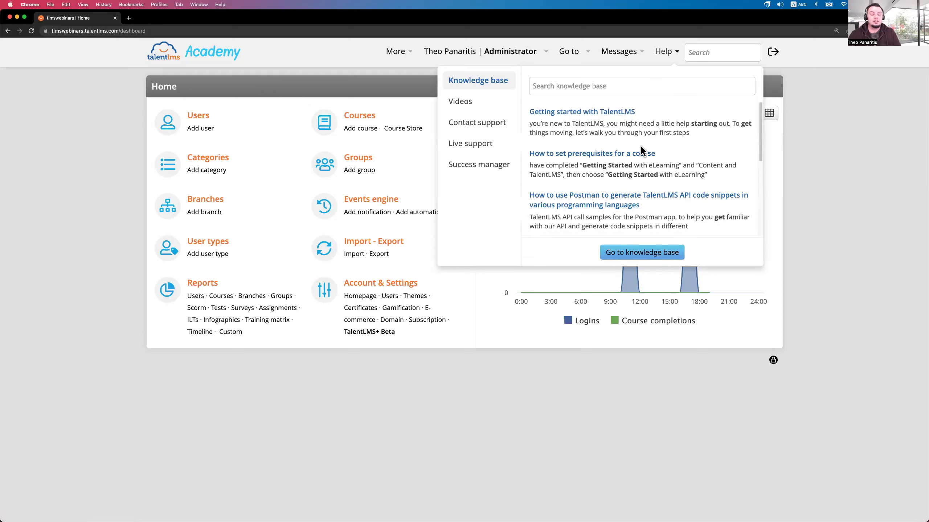
pyautogui.click(501, 130)
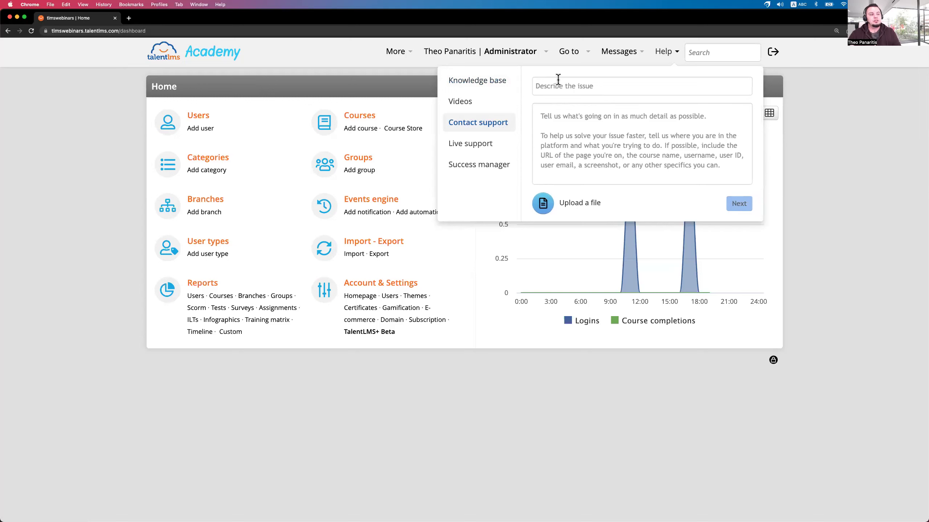
pyautogui.moveTo(555, 204)
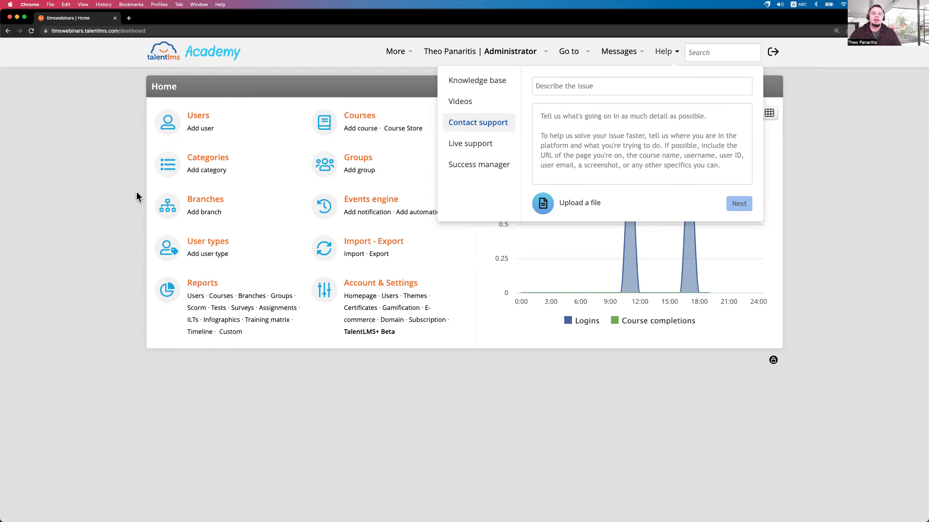
pyautogui.click(116, 189)
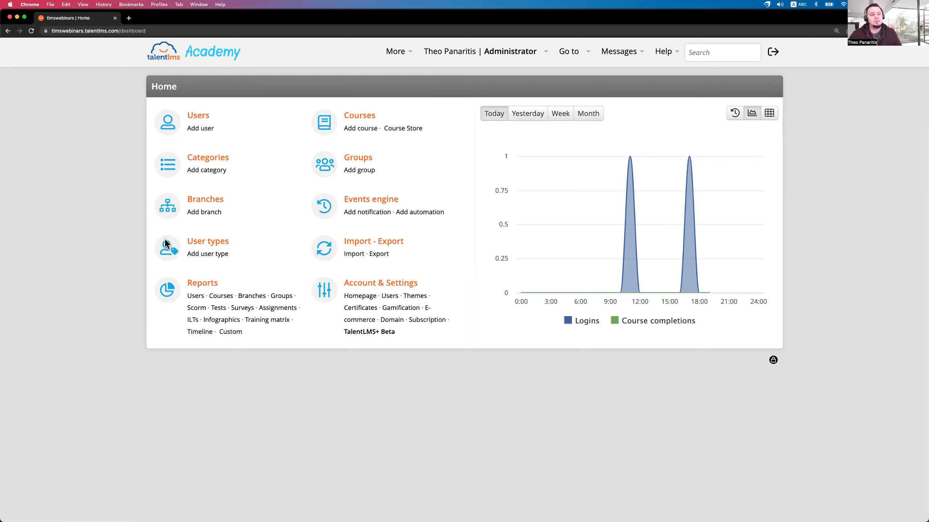
# Open the portal's homepage editor from the account settings and open the "Training for every team" key points section for editing.
pyautogui.click(358, 288)
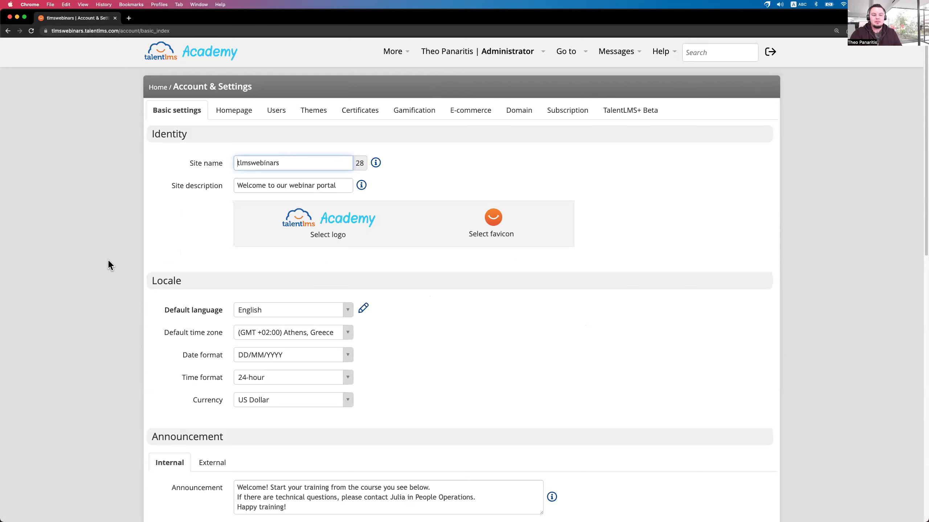
pyautogui.click(230, 112)
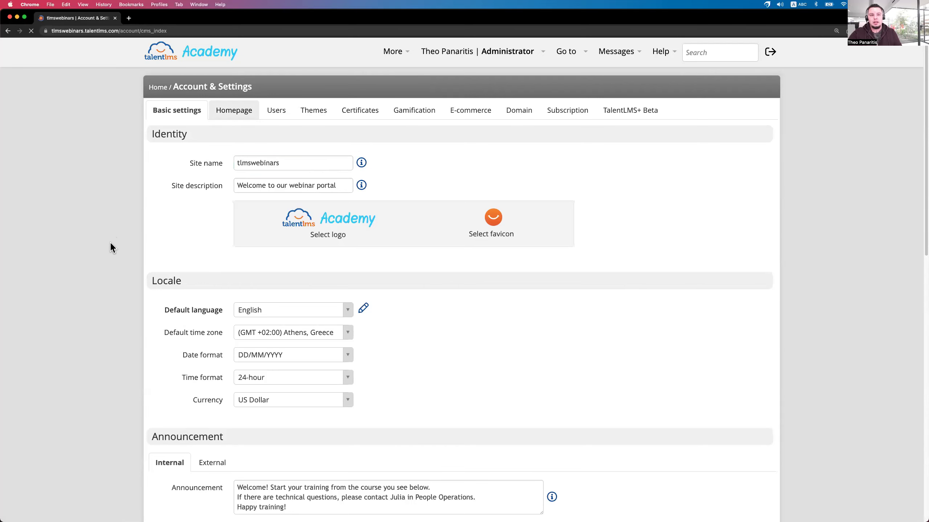
pyautogui.scroll(-15, 112, 241)
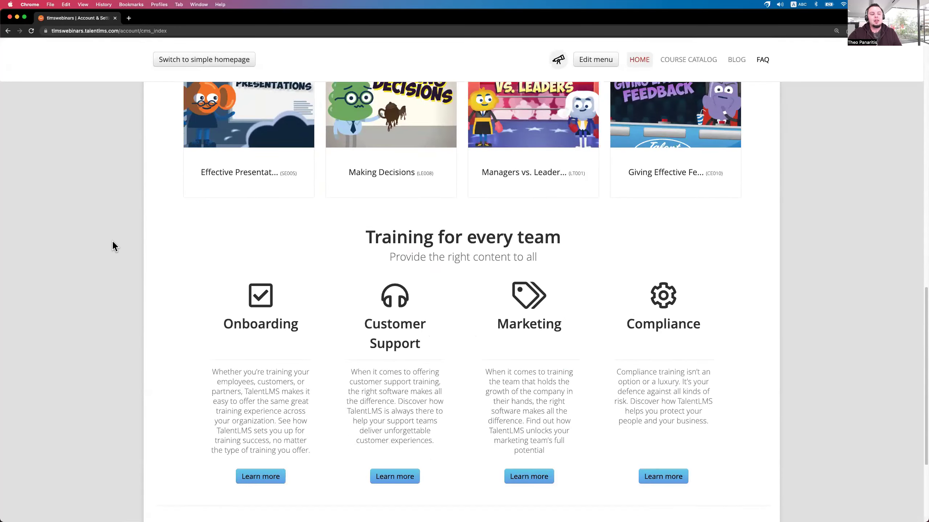
pyautogui.scroll(-3, 112, 241)
pyautogui.click(748, 113)
pyautogui.scroll(-2, 373, 318)
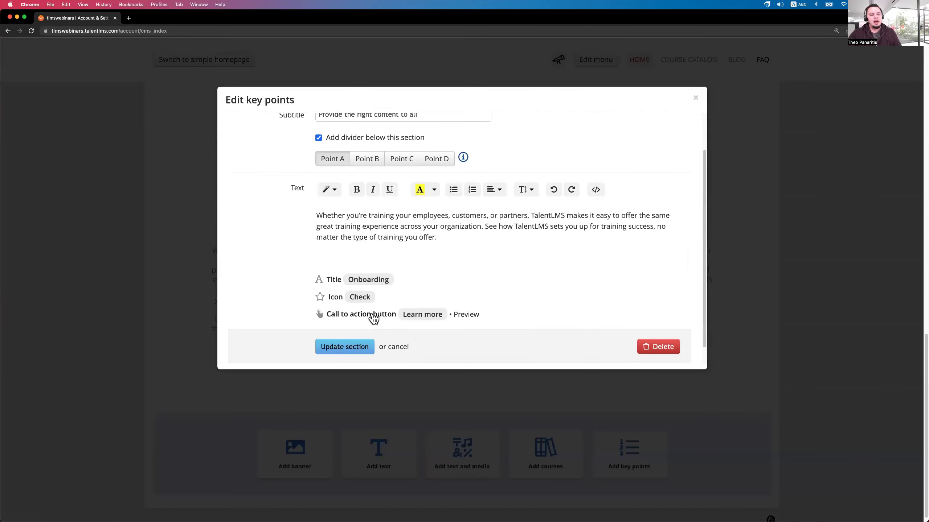
# Look over the Onboarding point's icon choices and its text's code view, then leave the section without updating it.
pyautogui.click(359, 297)
pyautogui.click(448, 301)
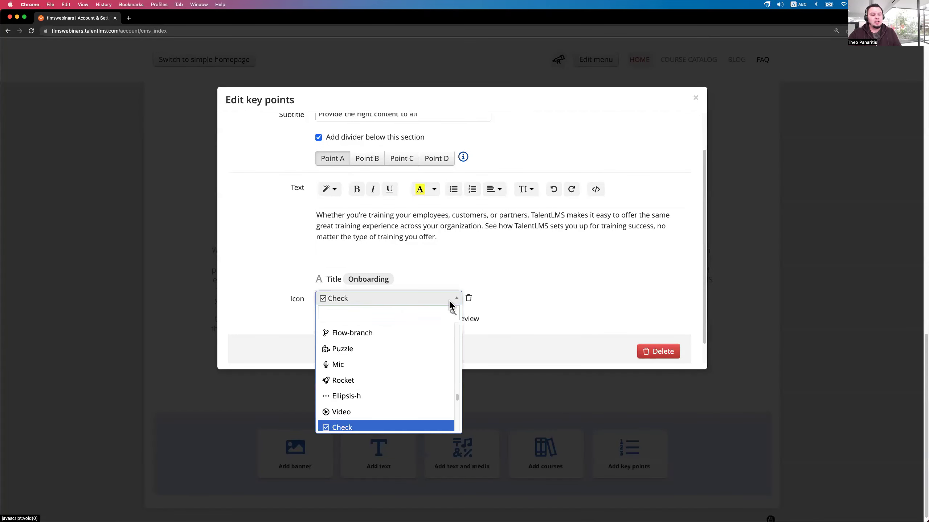
pyautogui.moveTo(457, 396)
pyautogui.mouseDown()
pyautogui.moveTo(460, 434)
pyautogui.moveTo(468, 394)
pyautogui.mouseUp()
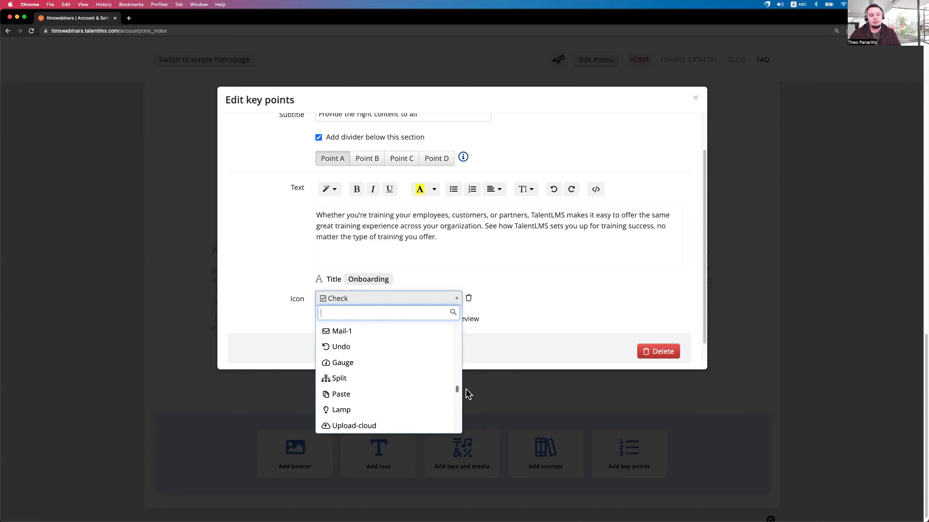
pyautogui.click(462, 243)
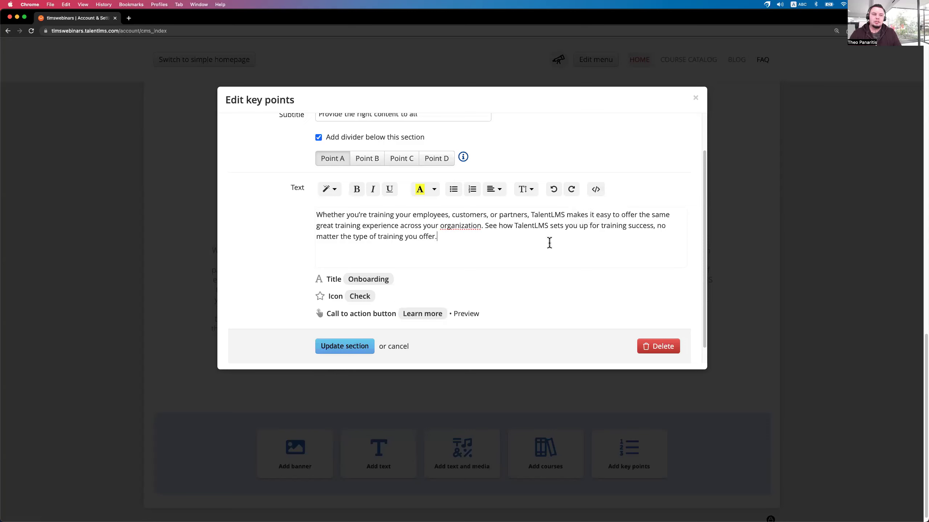
pyautogui.click(595, 190)
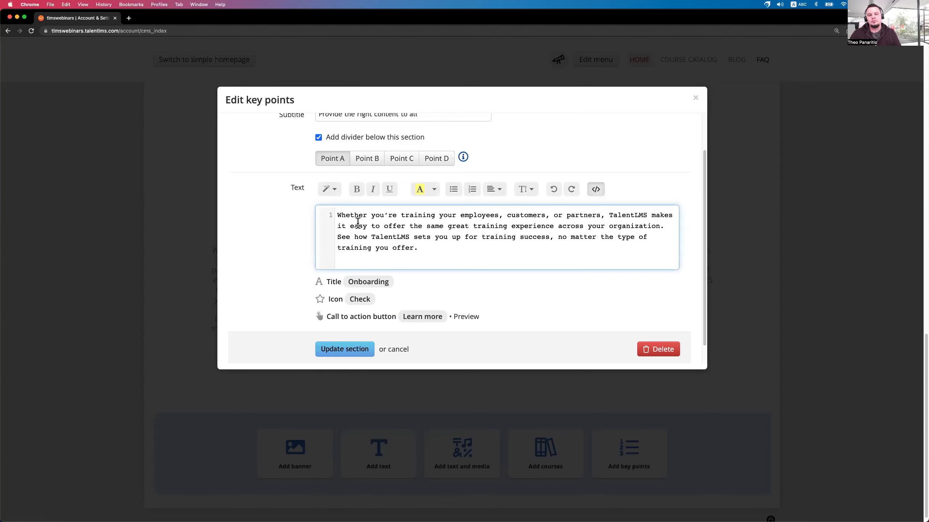
pyautogui.click(121, 193)
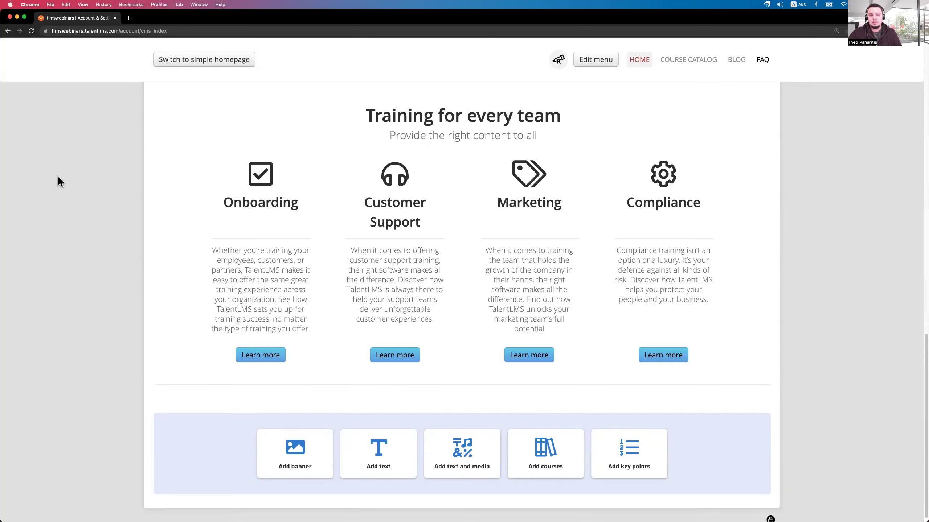
pyautogui.scroll(10, 58, 174)
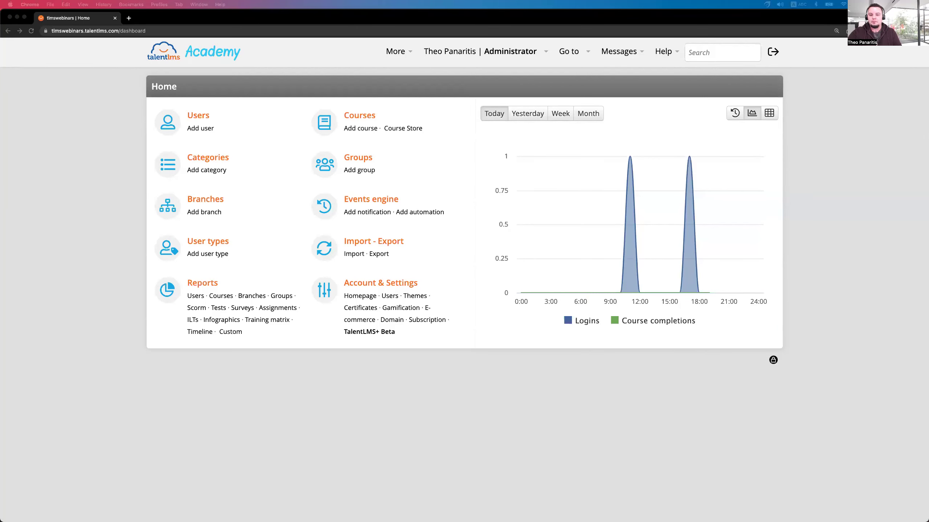
pyautogui.click(130, 18)
pyautogui.write('https://www.talentlms.com/cheatsheets/elearning-css-hacks')
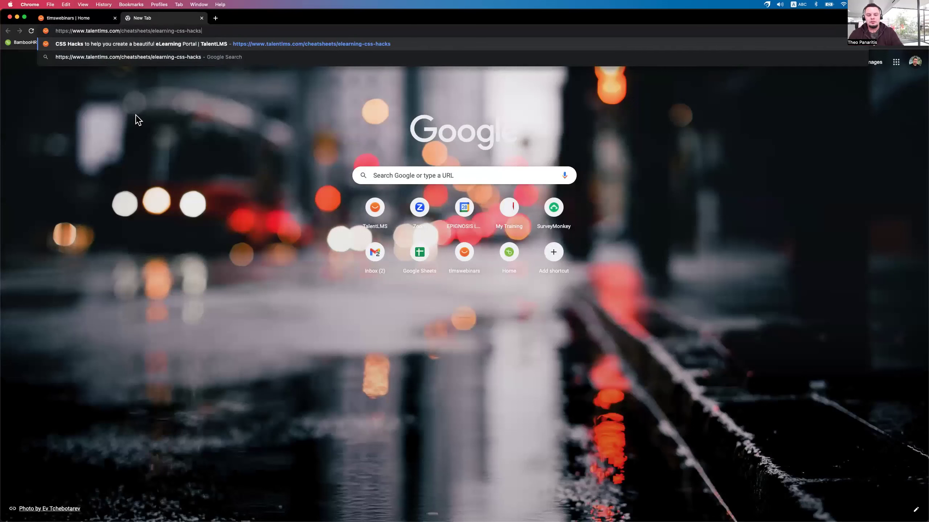
pyautogui.press('Return')
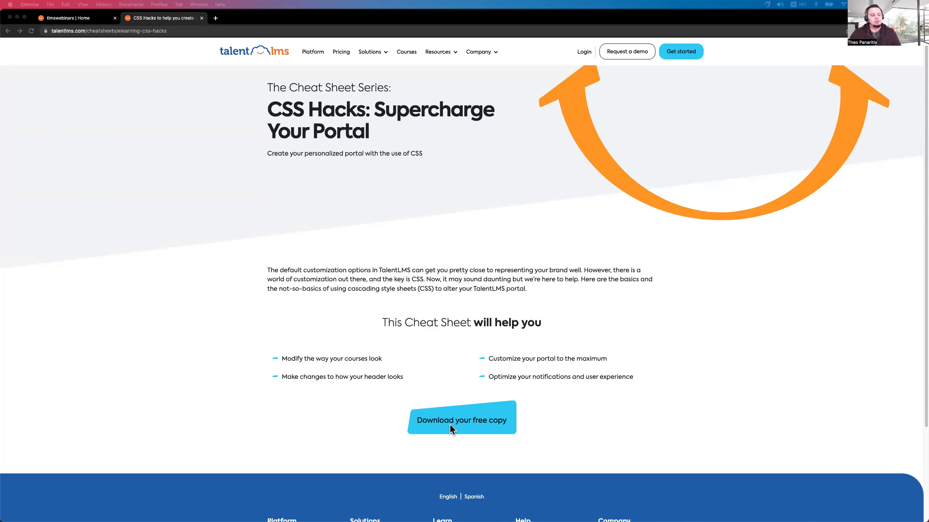
pyautogui.click(474, 428)
pyautogui.click(464, 427)
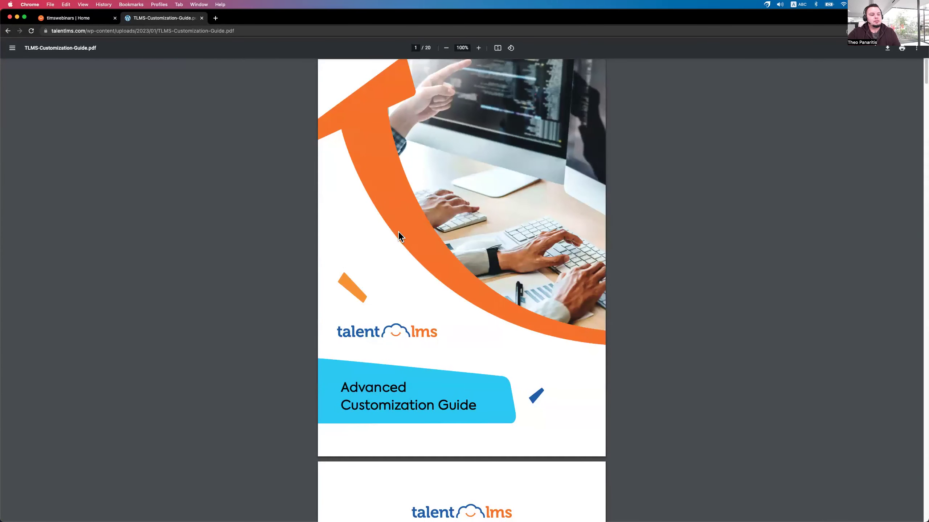
# Examine the guide's contents, search it for "home[age", and highlight the code for adding a background image only on the login page.
pyautogui.scroll(-12, 399, 233)
pyautogui.scroll(-10, 399, 237)
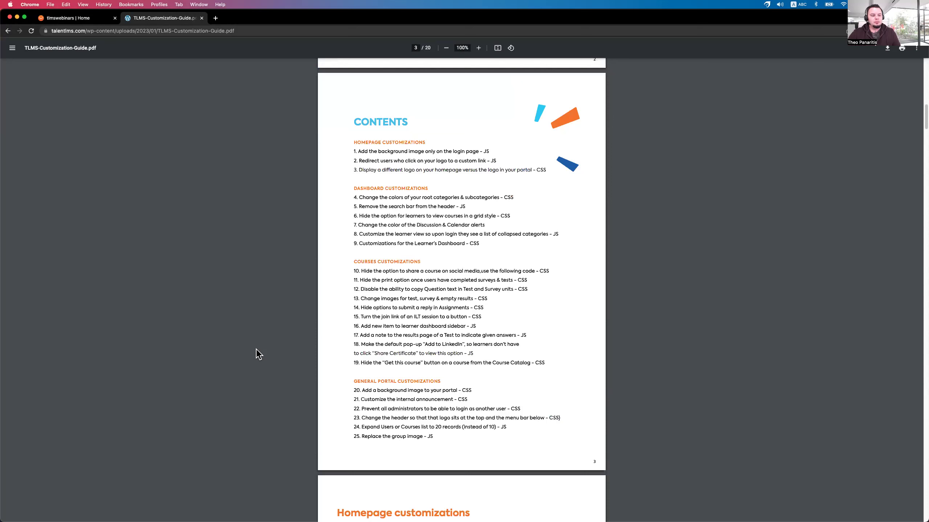
pyautogui.press('super+f')
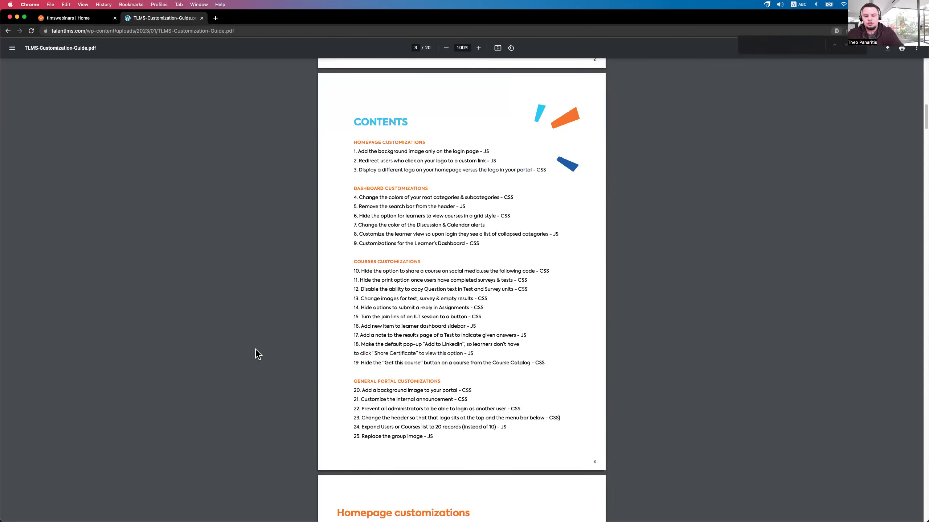
pyautogui.write('home[age')
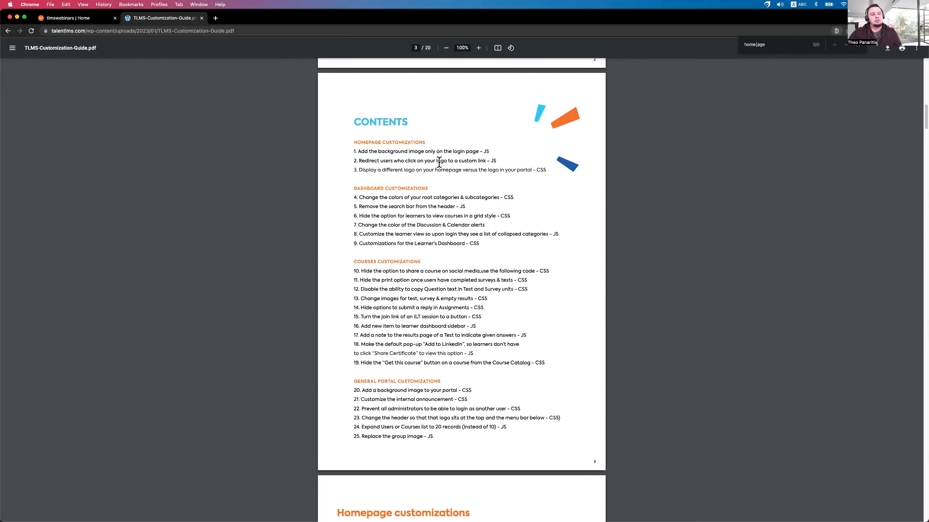
pyautogui.scroll(-10, 439, 162)
pyautogui.moveTo(365, 220); pyautogui.dragTo(345, 203)
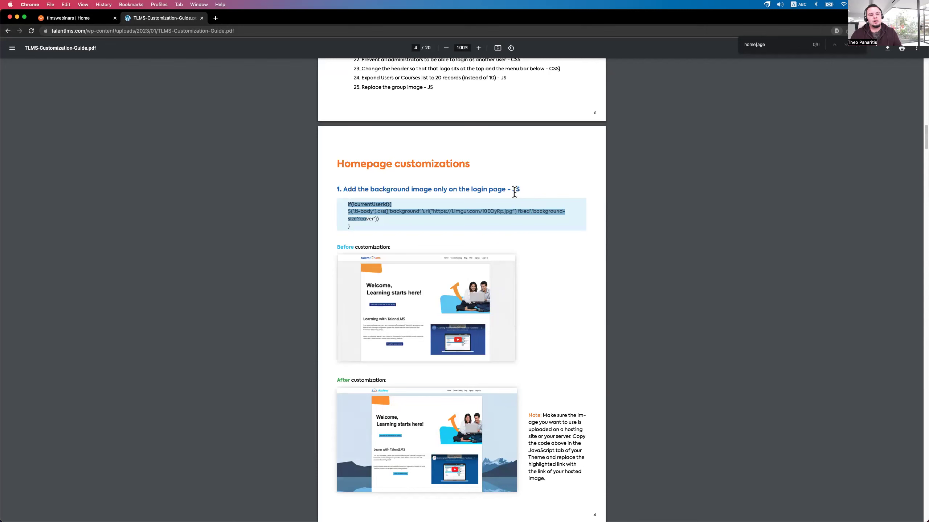
# Switch back to the portal, open the TLMS Academy Theme's JavaScript, and insert two blank lines above the existing code.
pyautogui.click(85, 19)
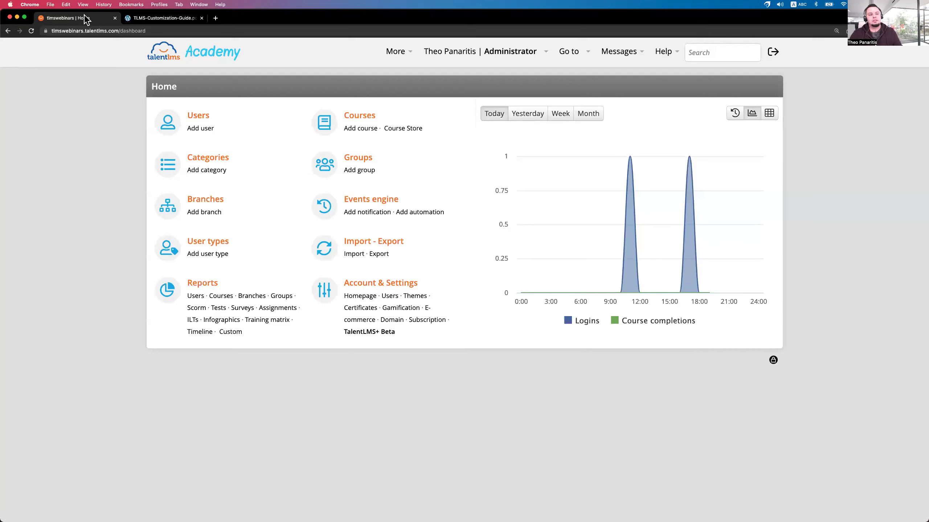
pyautogui.click(418, 299)
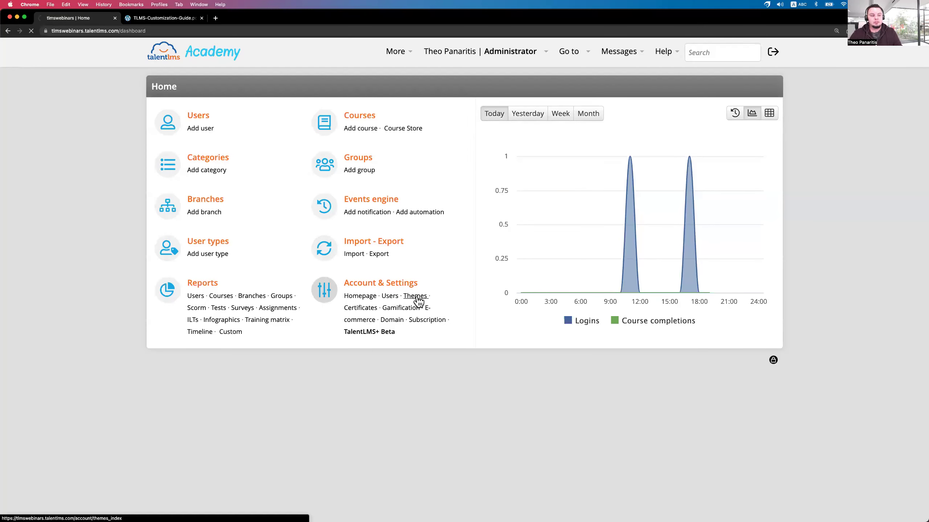
pyautogui.click(318, 171)
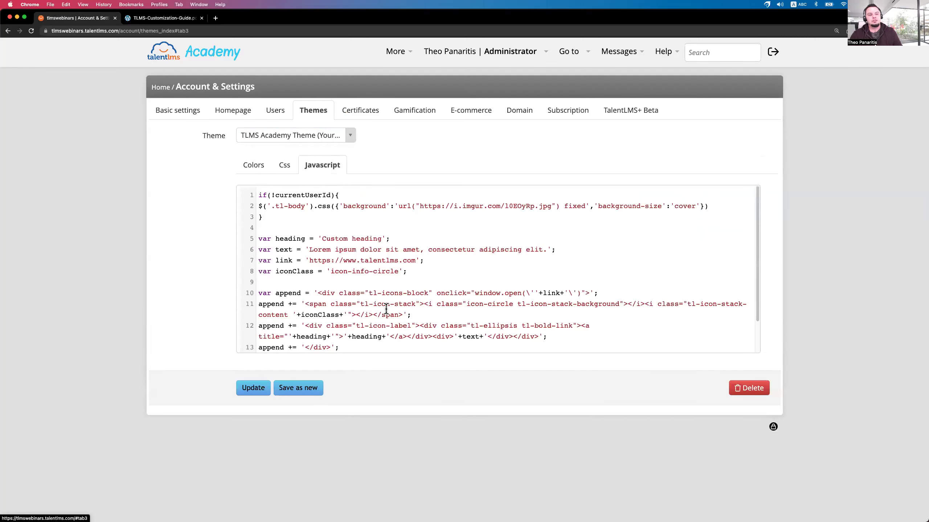
pyautogui.click(262, 199)
pyautogui.press('Return')
pyautogui.press('Return')
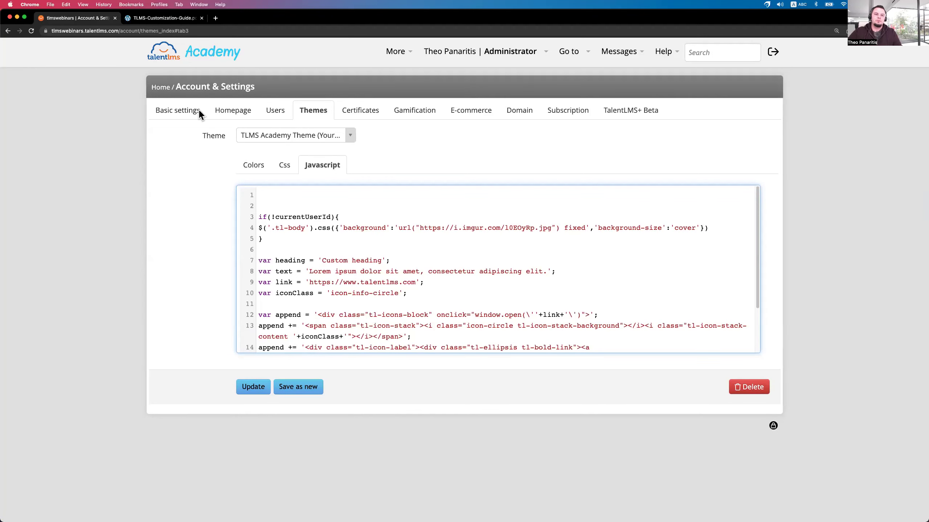
# Close the customization guide and return to the portal's dashboard without updating the theme.
pyautogui.click(174, 19)
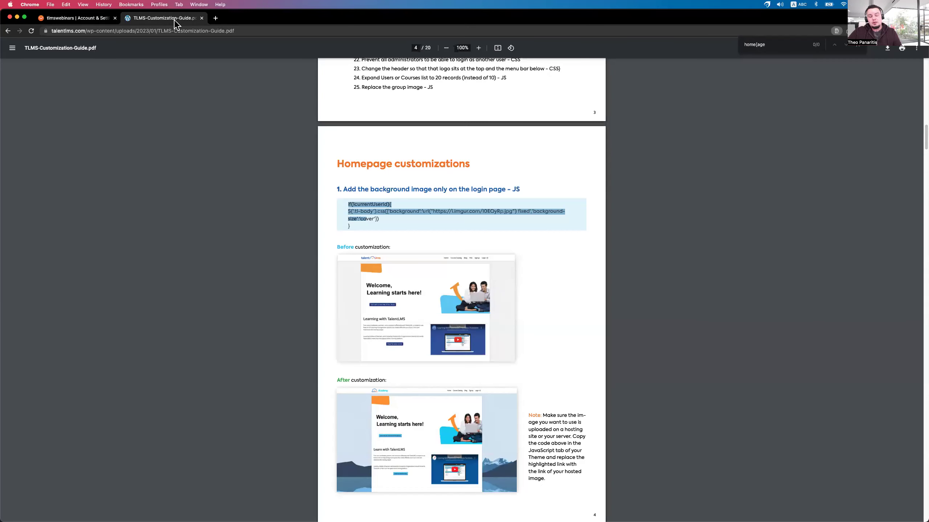
pyautogui.press('super+w')
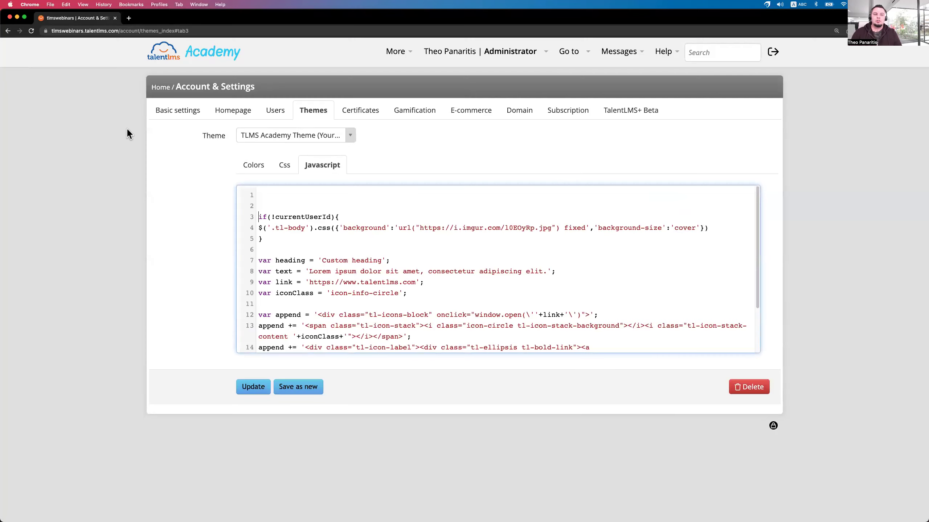
pyautogui.click(159, 88)
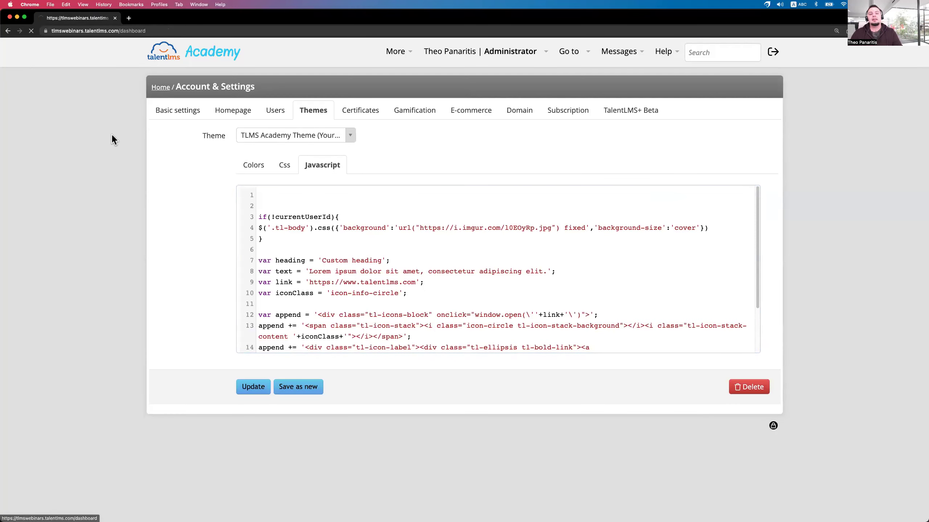